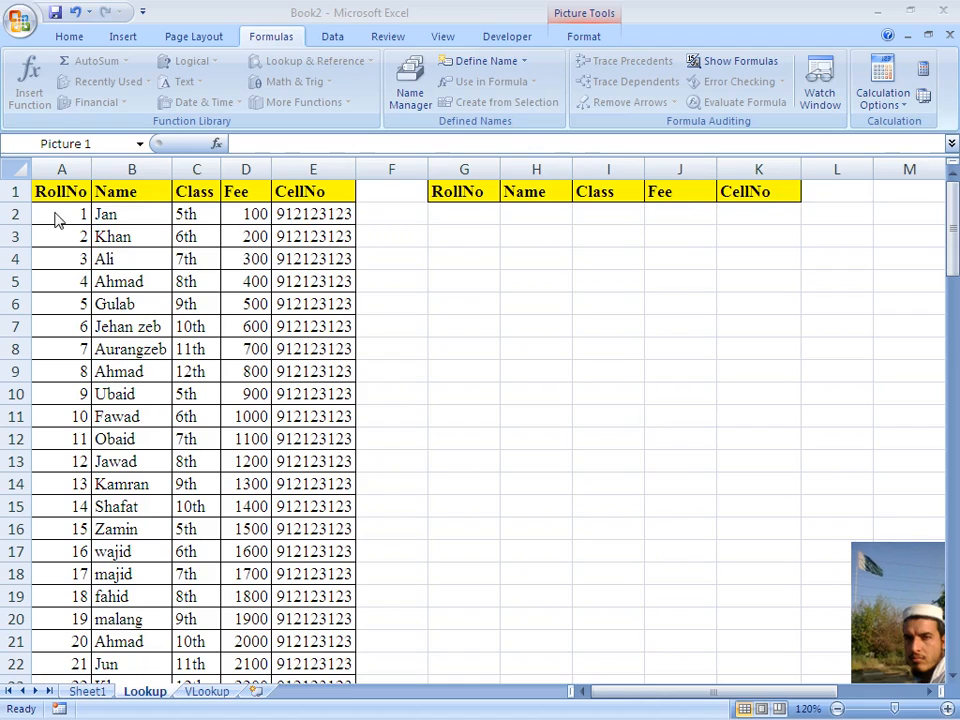
click(54, 212)
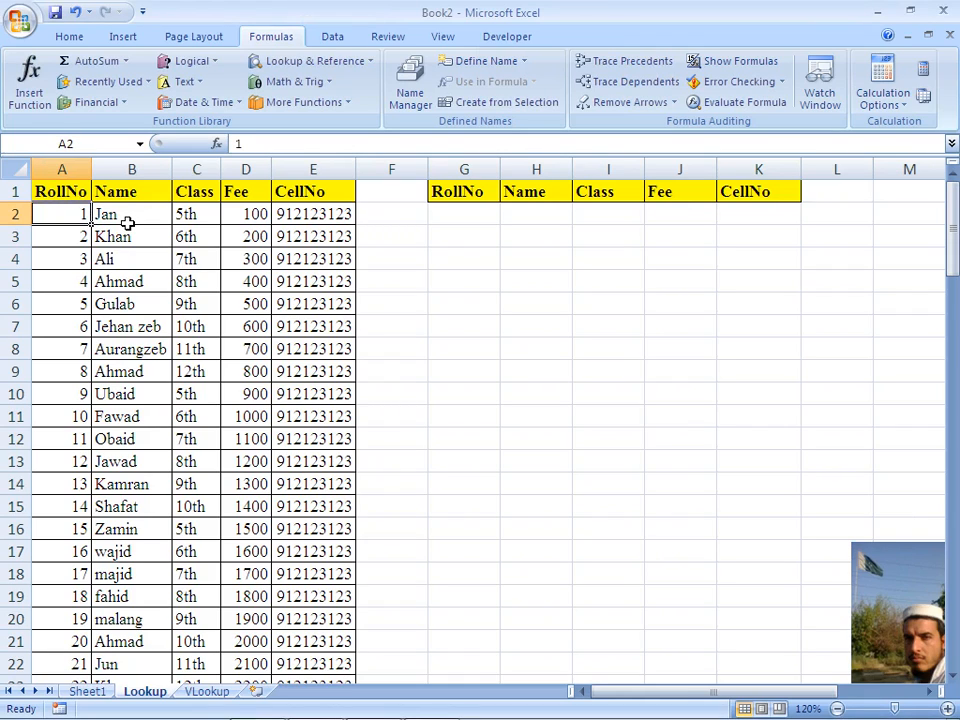
click(466, 222)
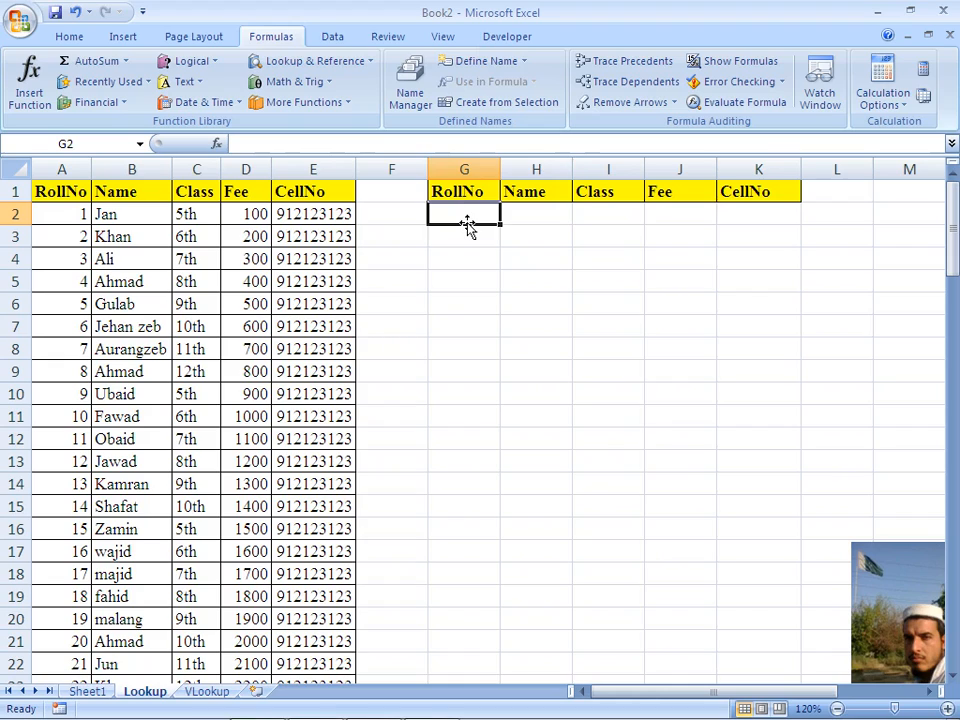
key(Right)
key(Left)
key(Right)
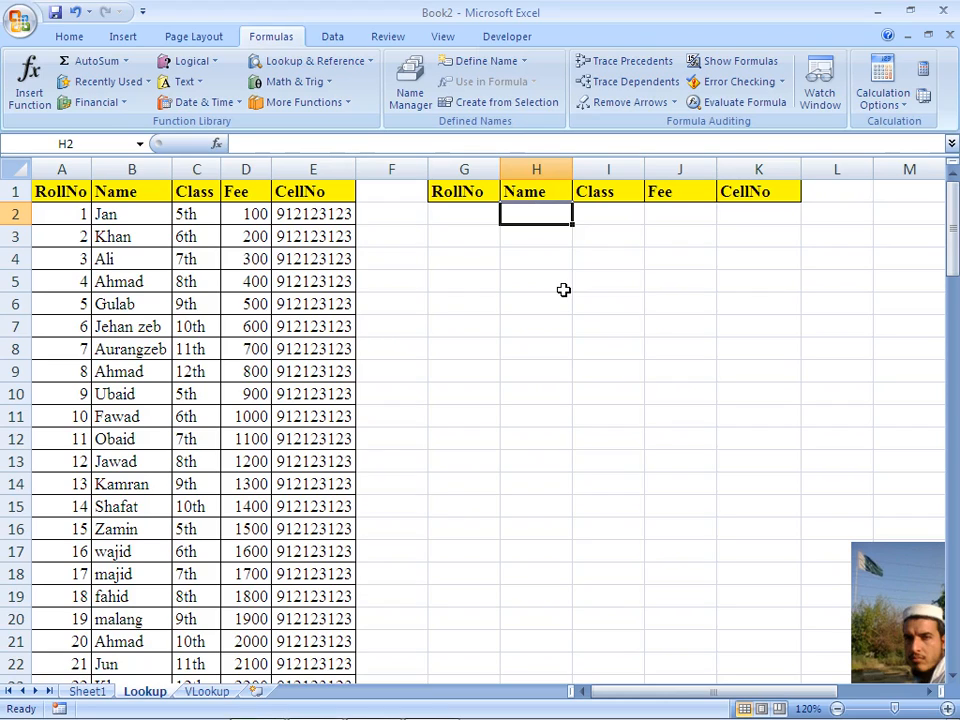
key(Left)
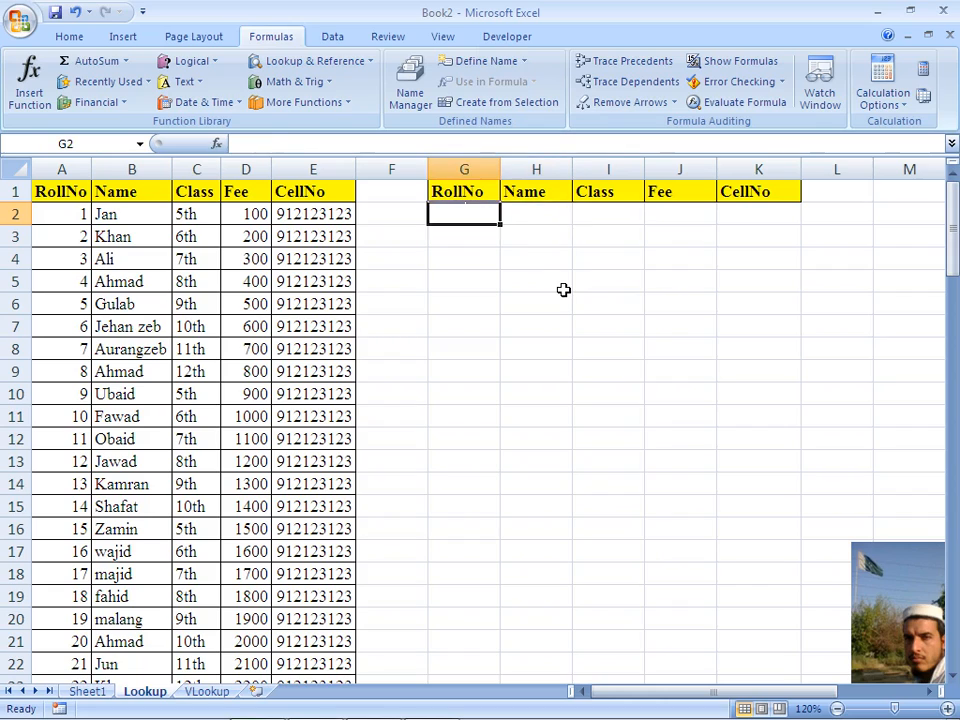
key(Up)
key(Right)
key(Right)
key(Right)
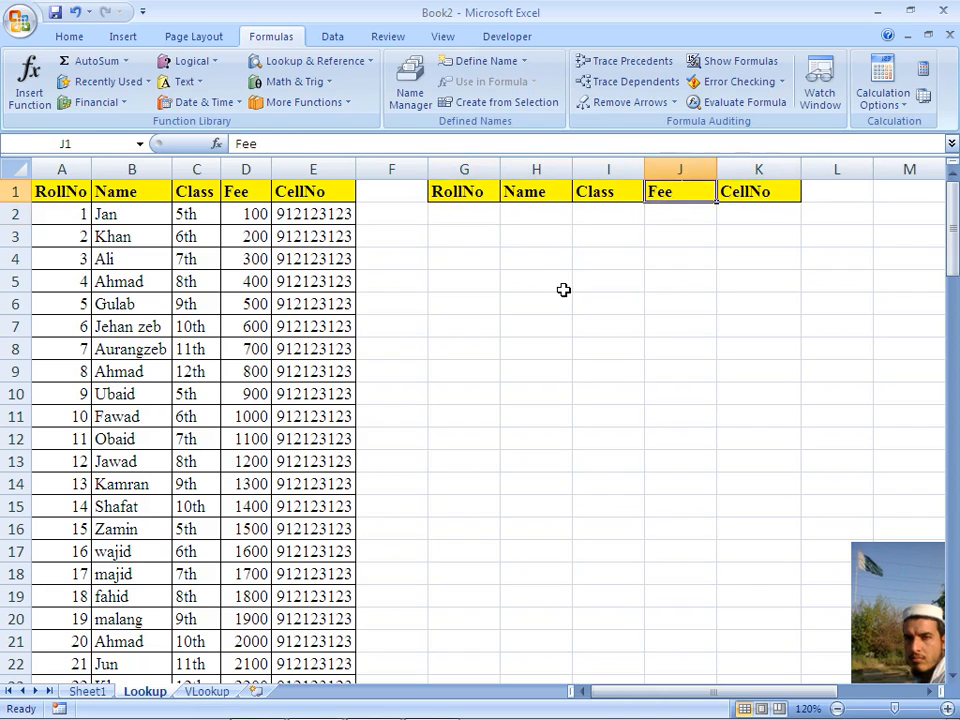
key(Left)
key(Left)
key(Left)
Start a LOOKUP formula in the Name result cell H2, using G2 as the lookup value.
key(Right)
key(Down)
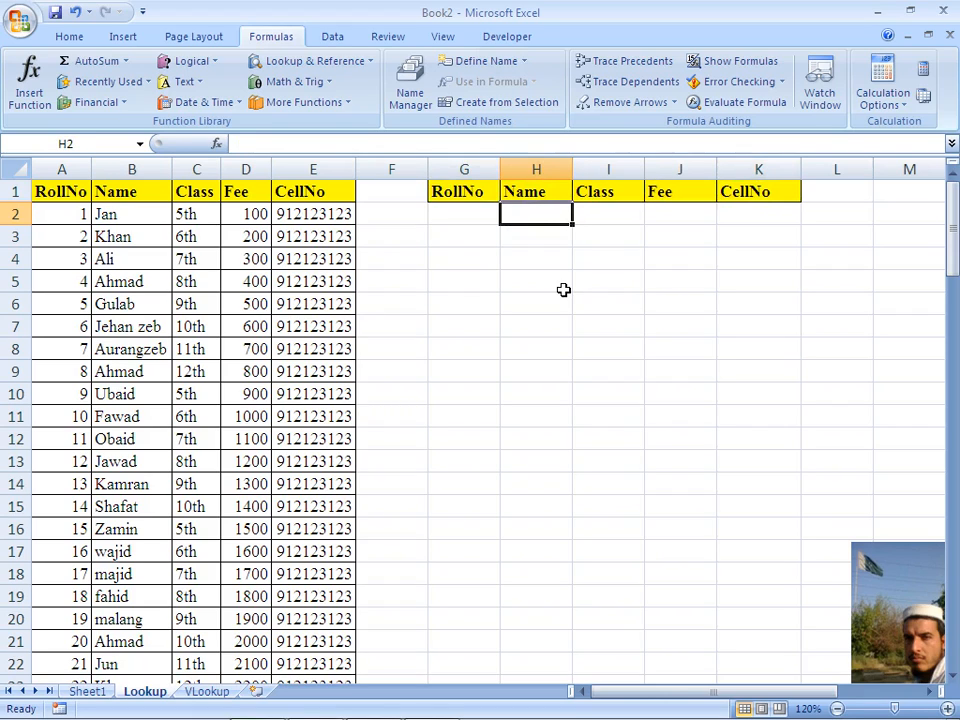
text(=)
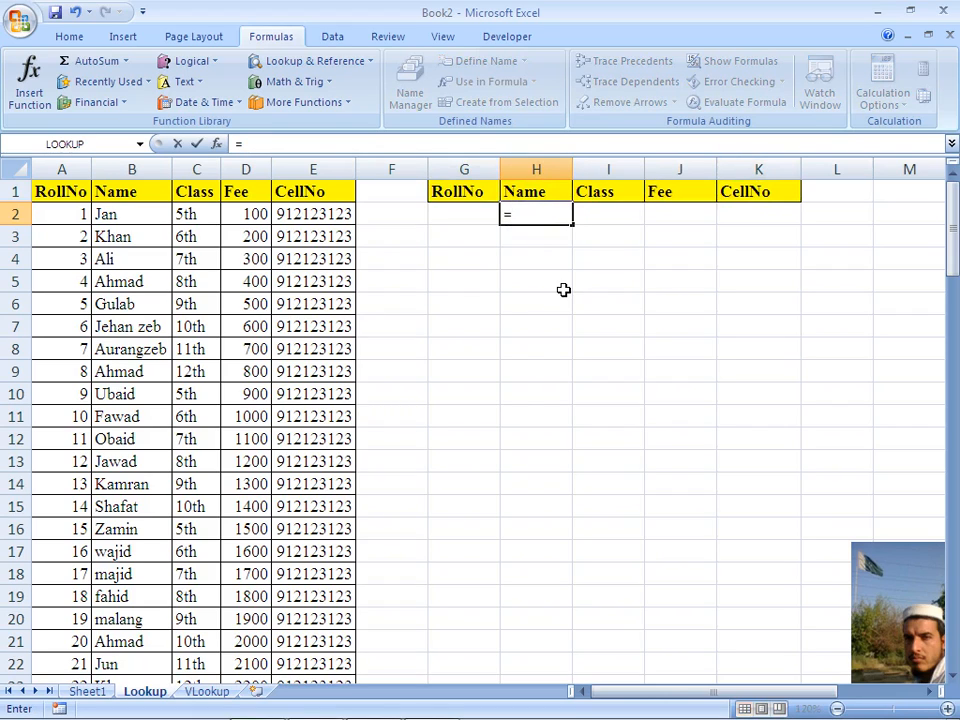
text(lookup)
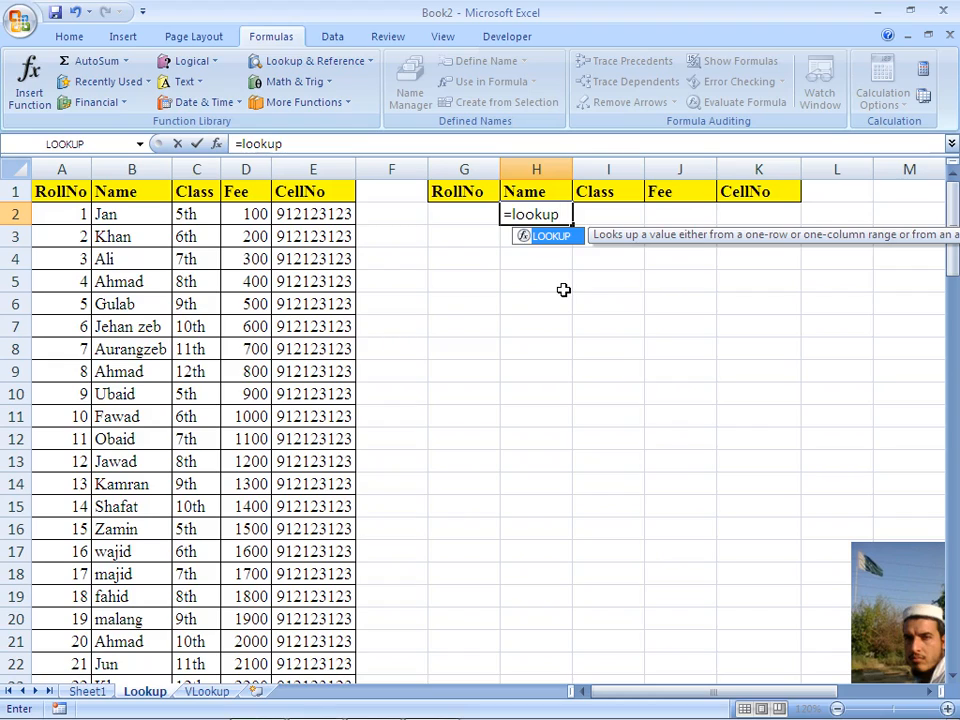
text(()
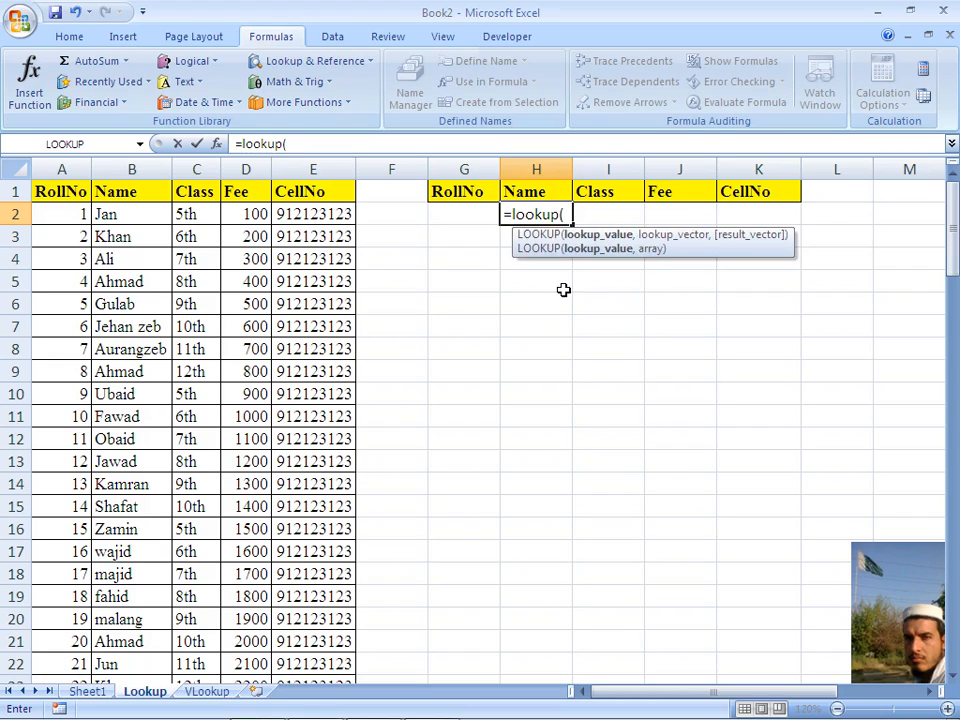
click(460, 214)
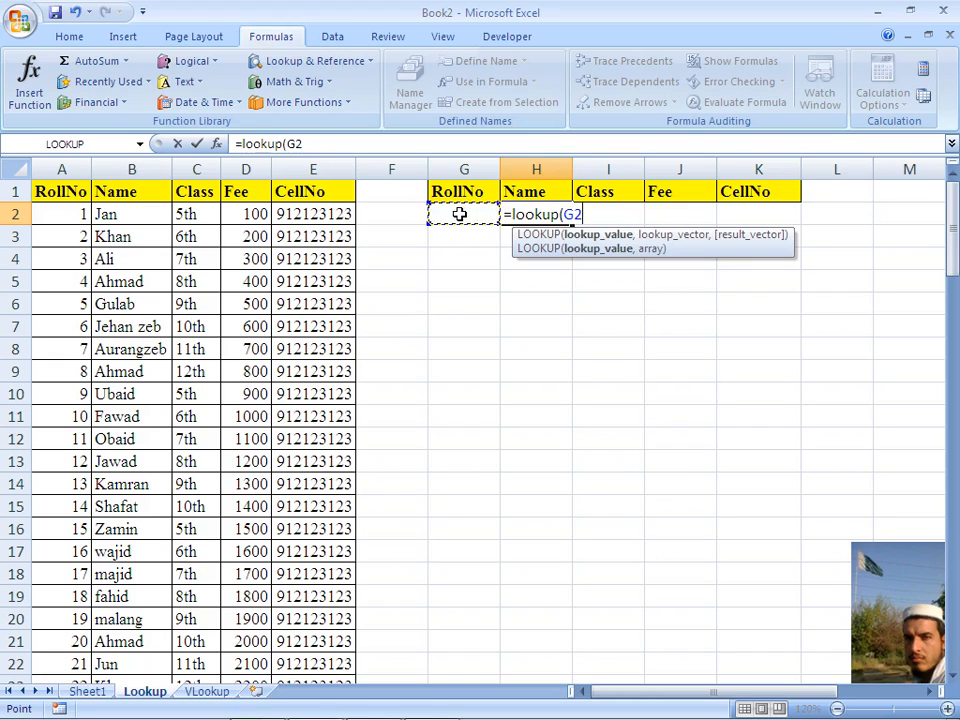
text(,)
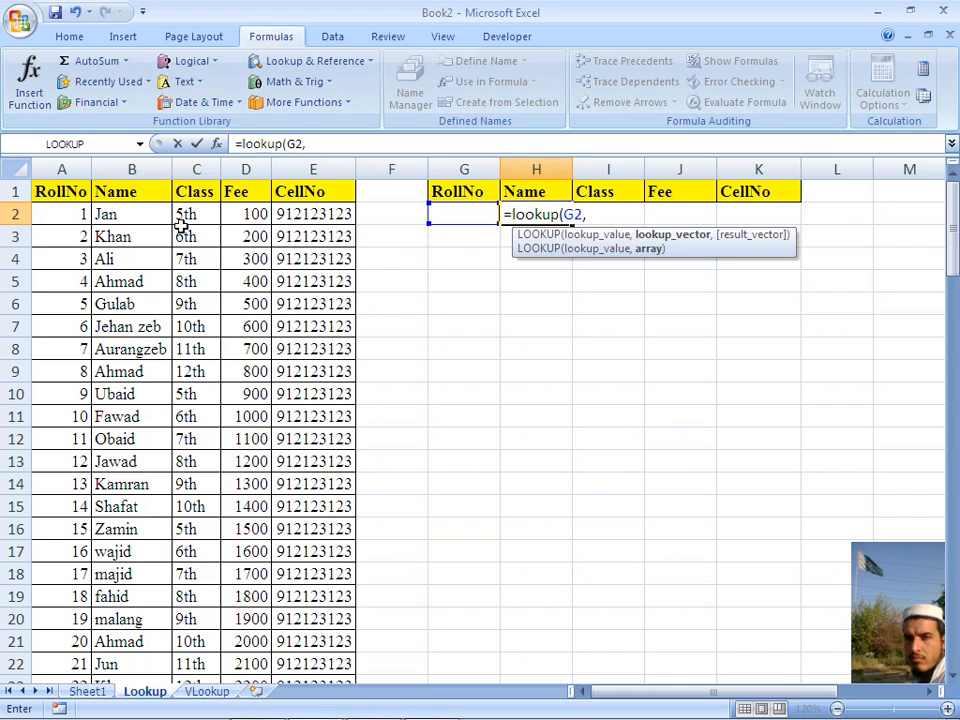
Set the LOOKUP formula's lookup vector to the student data range A2:E111.
drag(73, 214, 245, 214)
key(shift+Right)
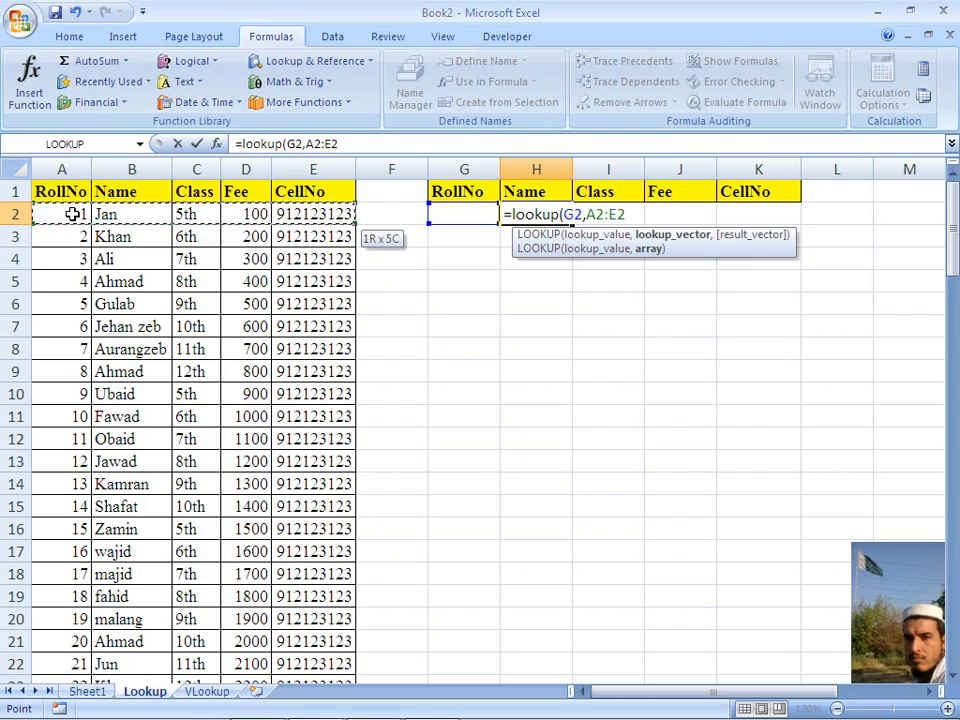
key(ctrl+shift+Down)
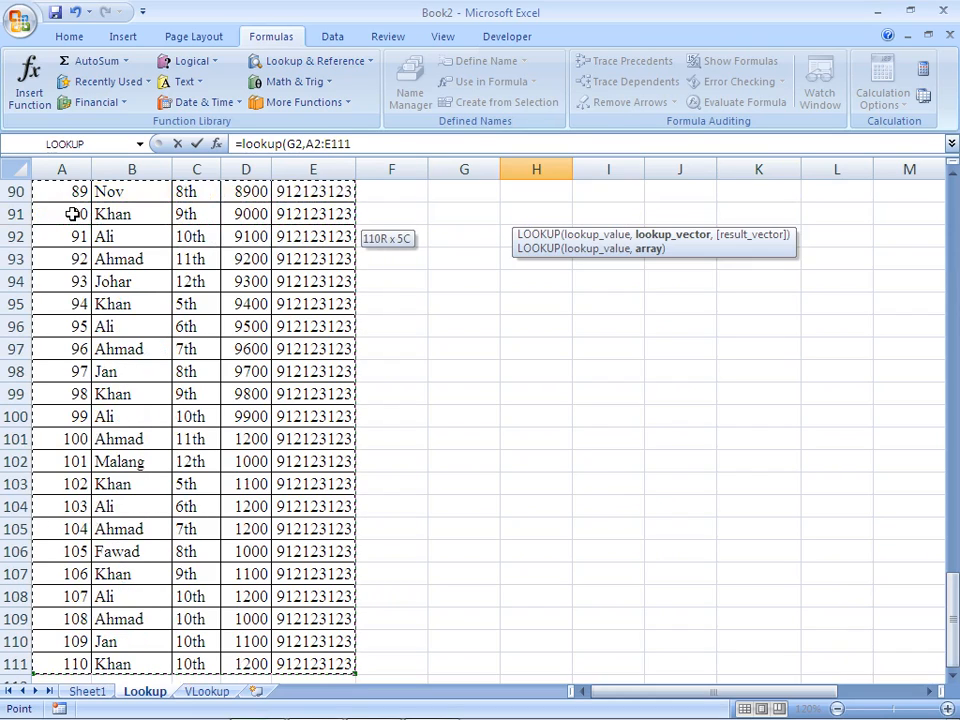
text(,)
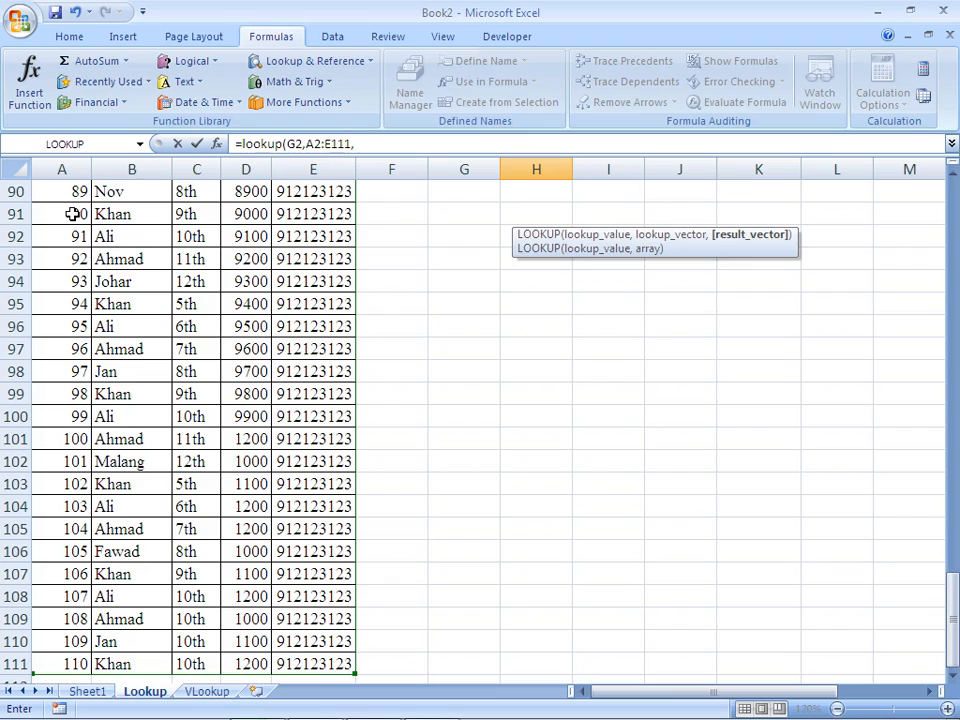
Set the LOOKUP formula's result vector to the names in B2:B111 and complete the formula.
key(Home)
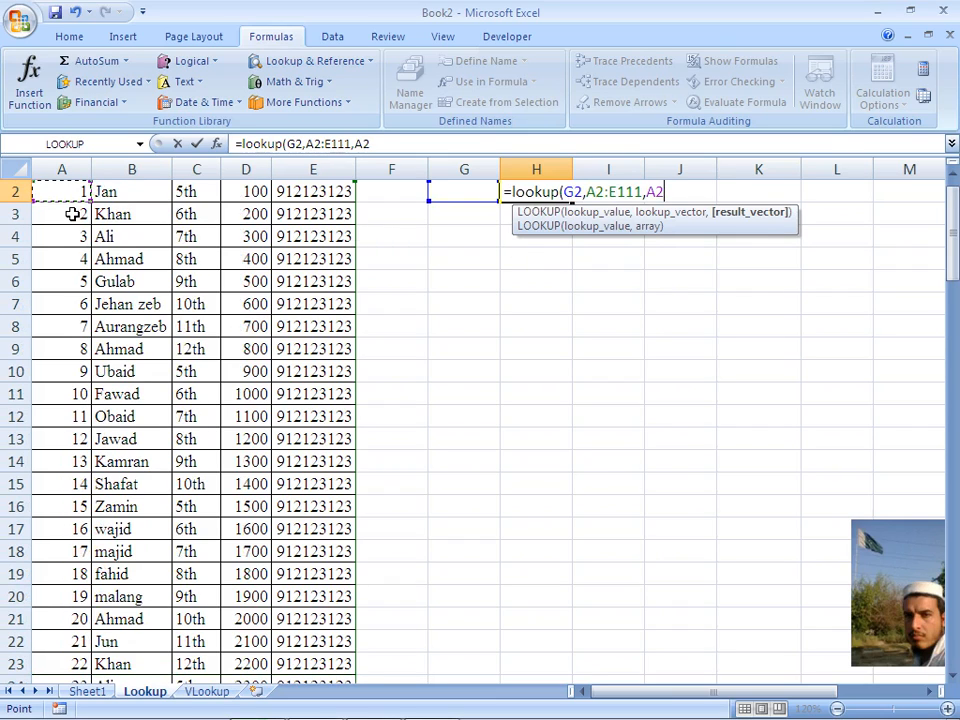
key(BackSpace)
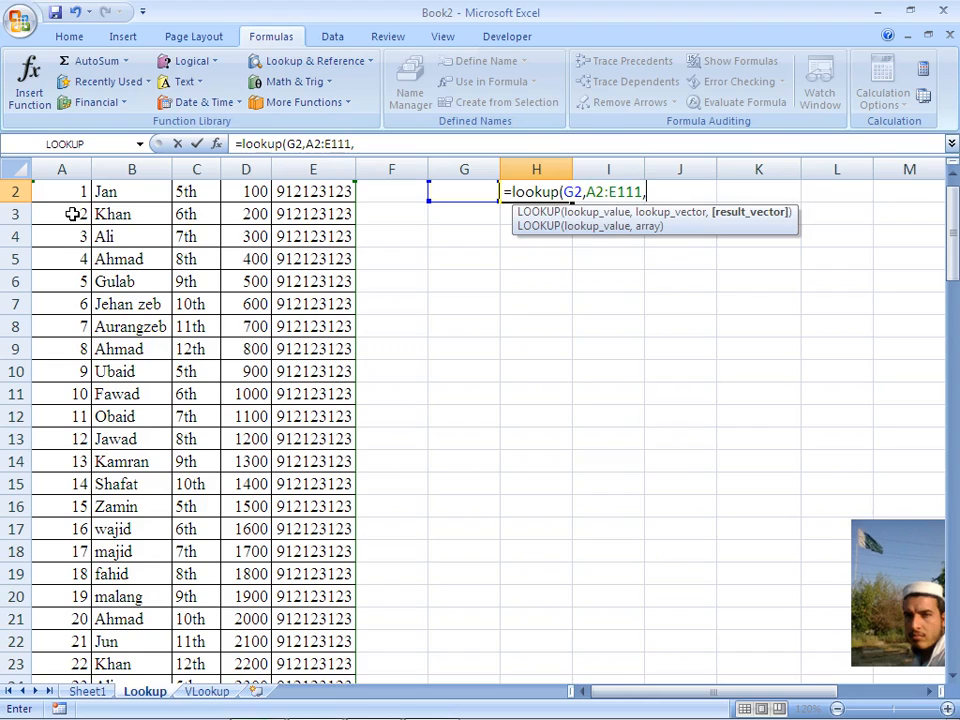
click(122, 198)
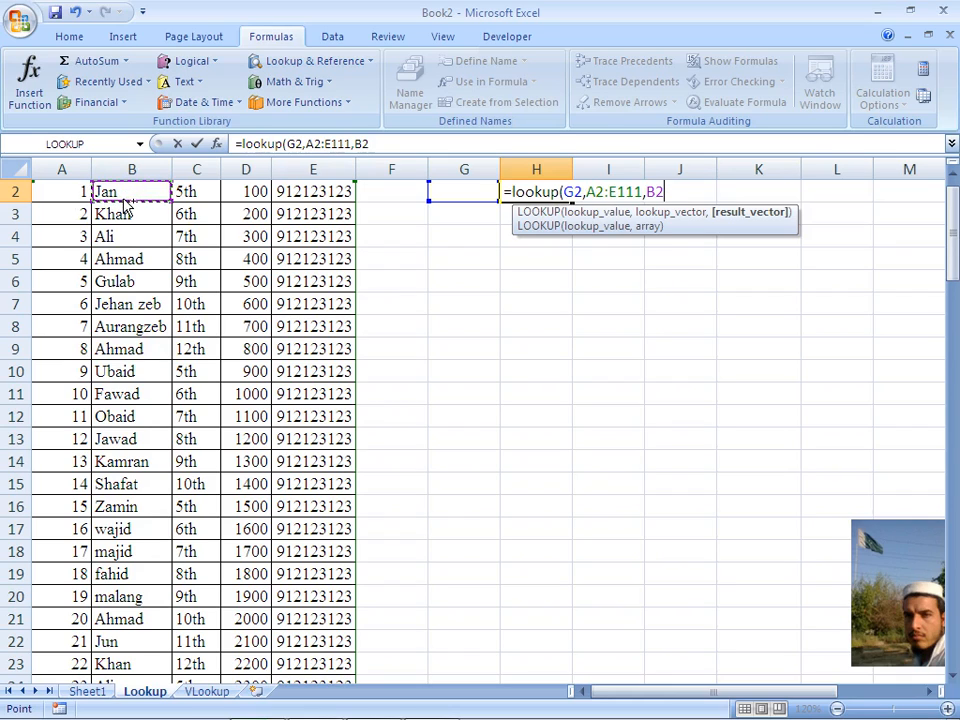
key(ctrl+shift+Down)
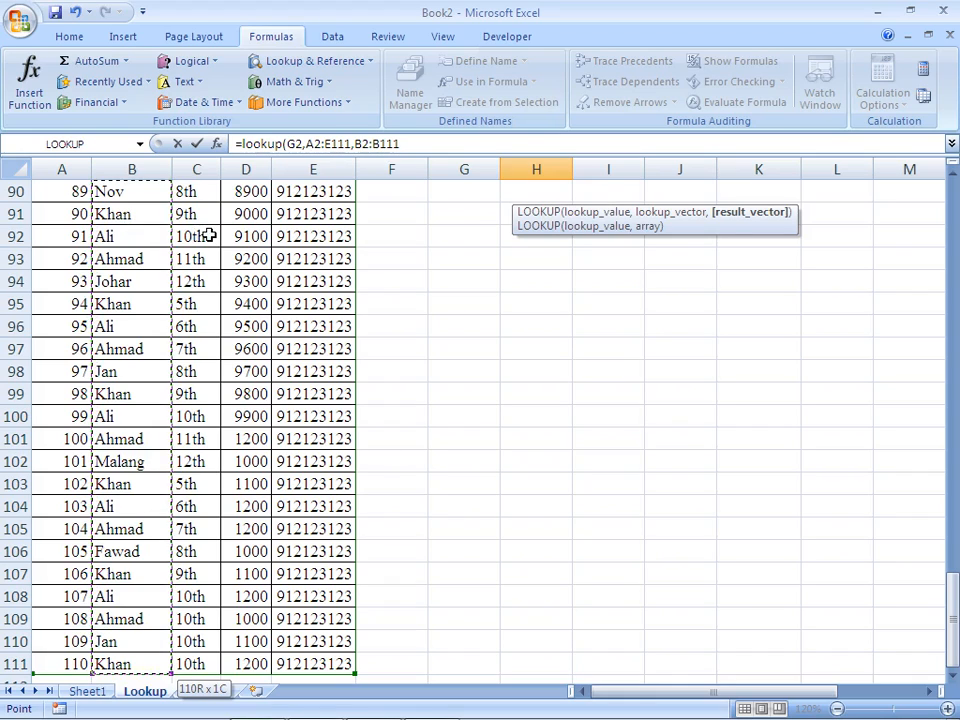
text())
key(Return)
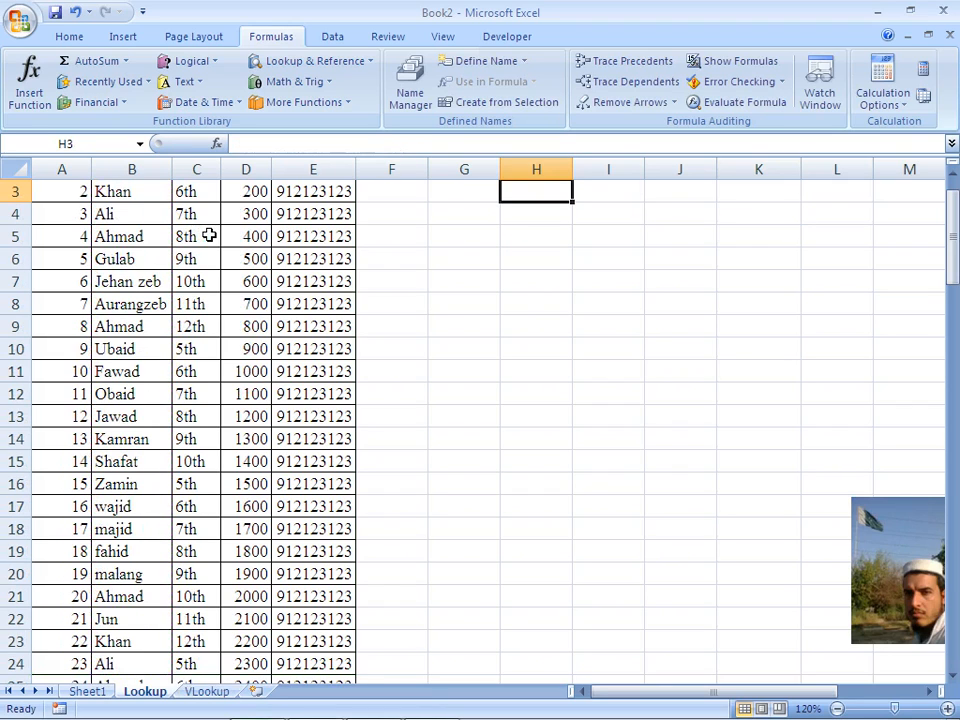
Enter 1 in the RollNo lookup cell G2.
key(Up)
key(Up)
key(Down)
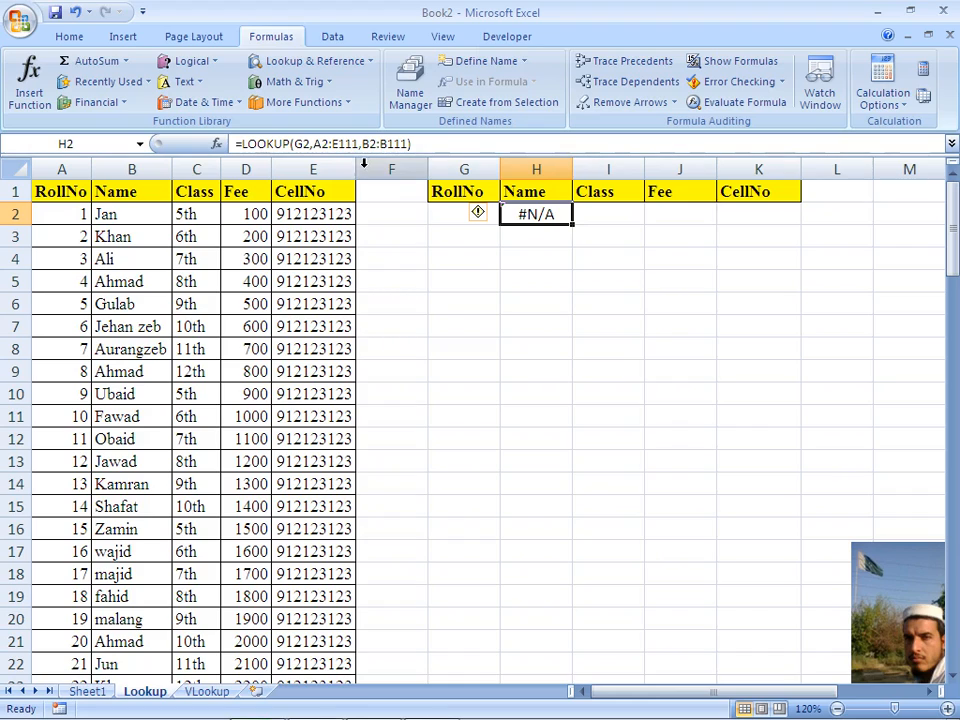
key(Left)
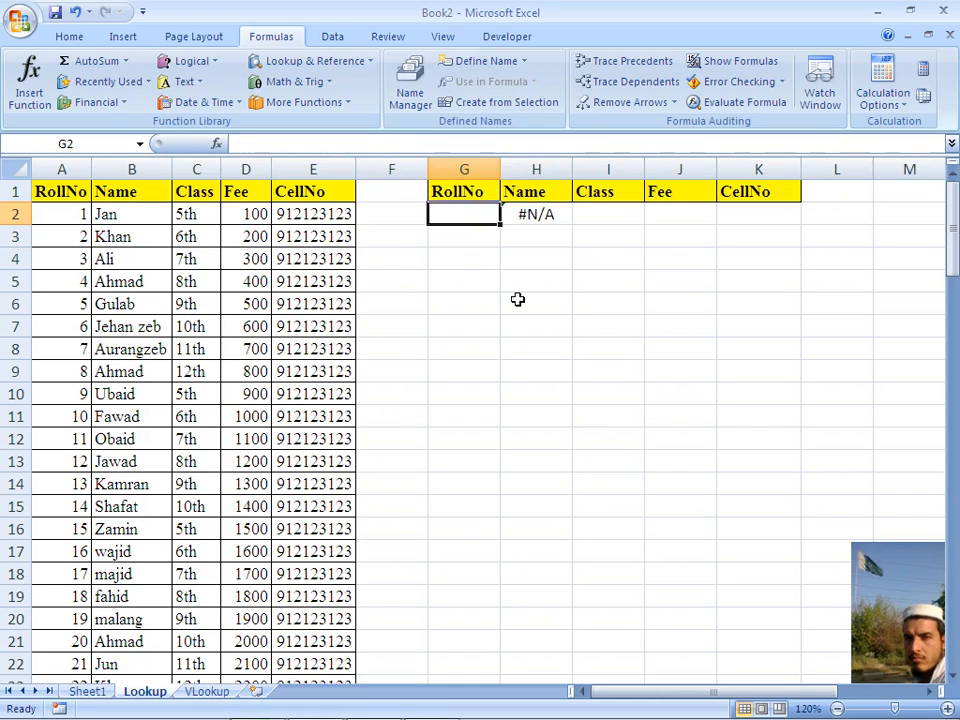
text(1)
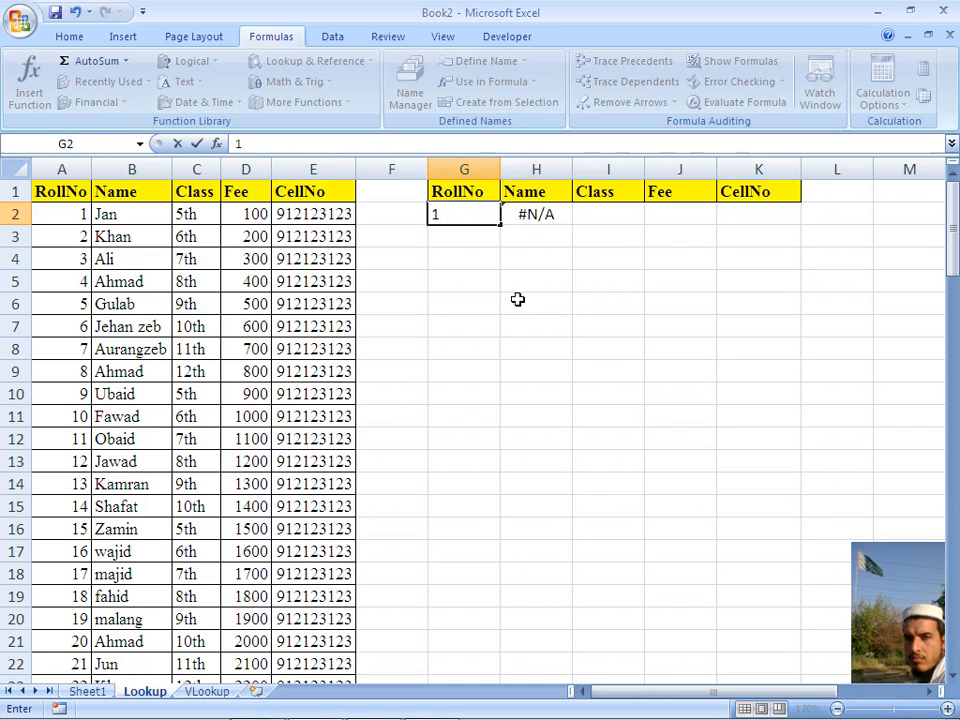
key(Right)
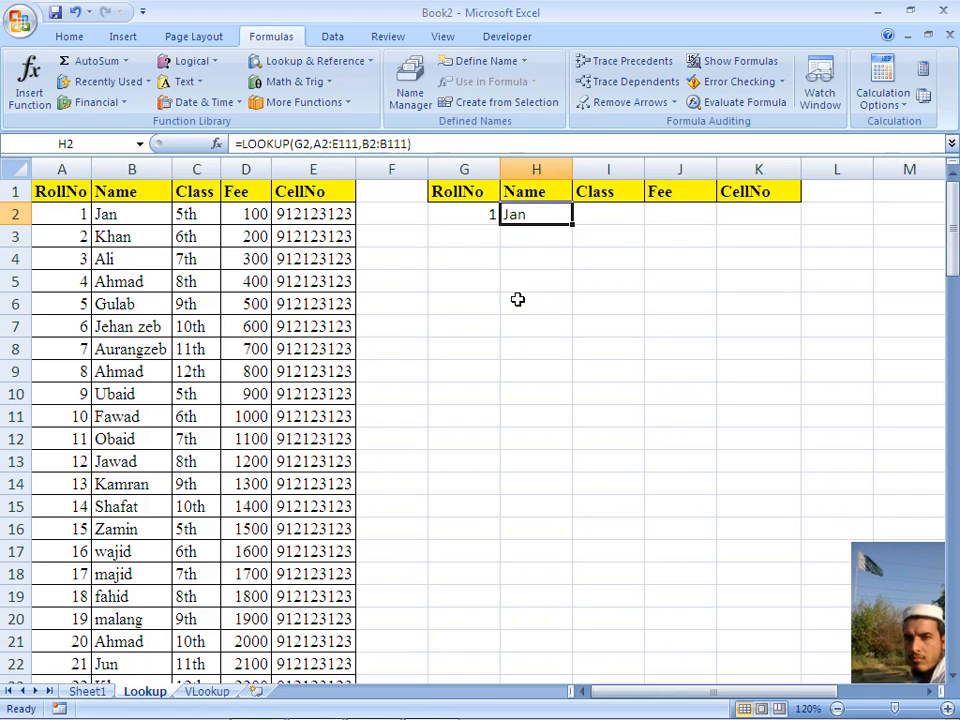
Try to fill the LOOKUP formula from H2 across the Class, Fee and CellNo cells I2:K2.
key(Right)
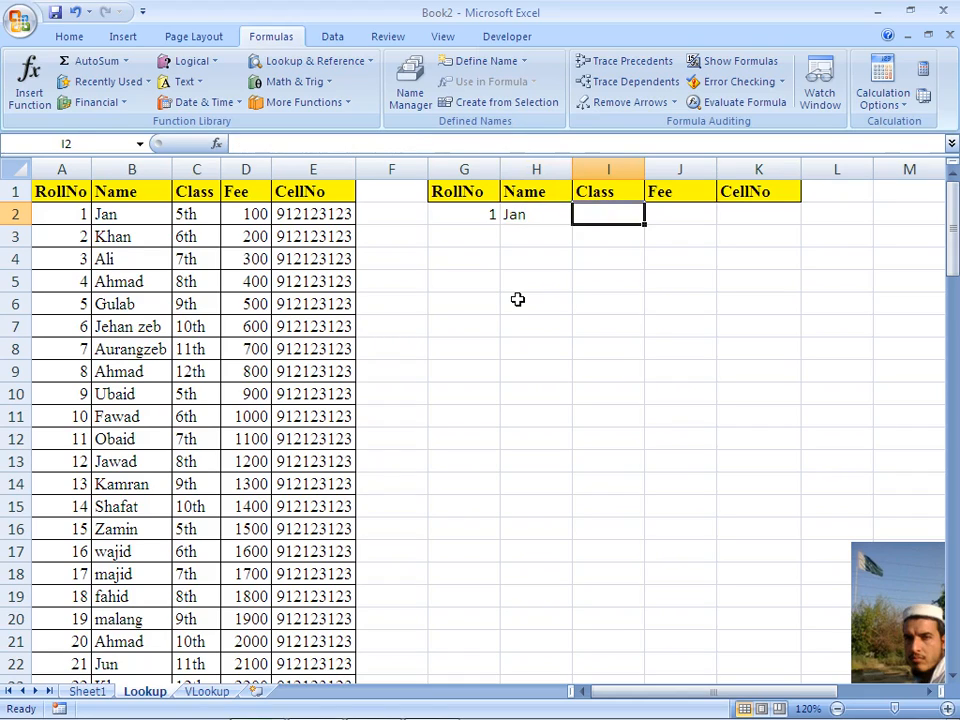
key(Left)
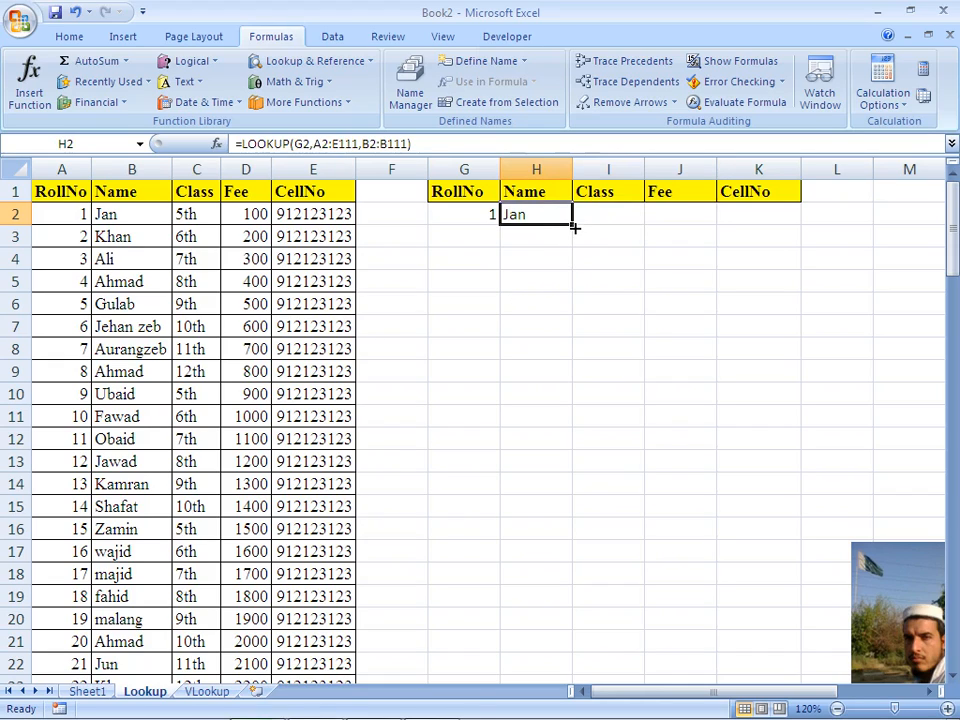
drag(575, 228, 765, 218)
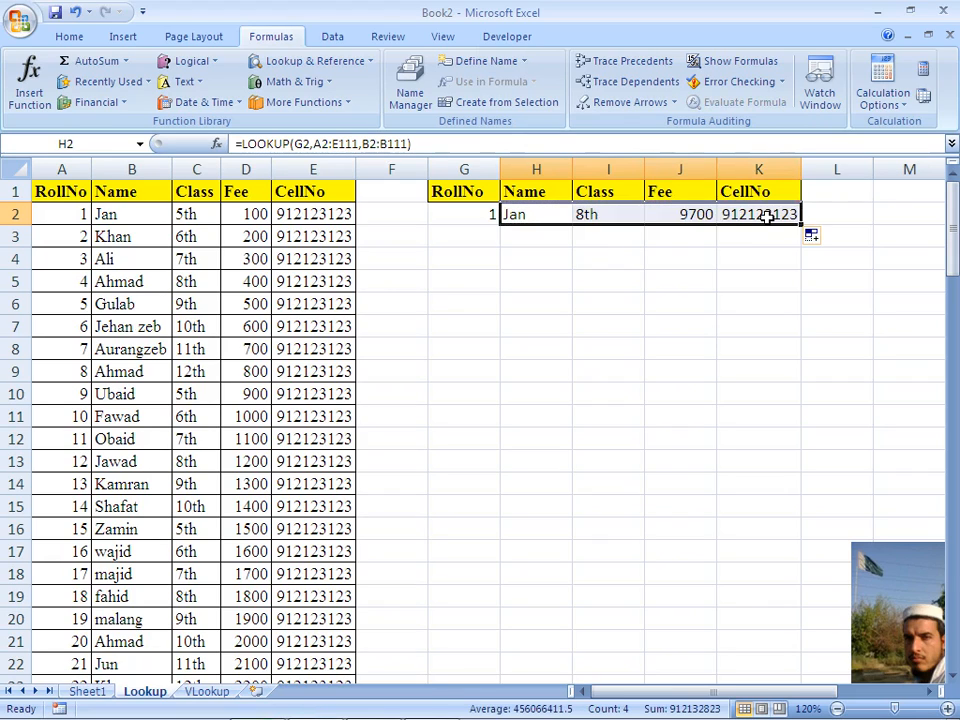
Clear the copied LOOKUP formulas from the Class, Fee and CellNo cells I2:K2.
key(Right)
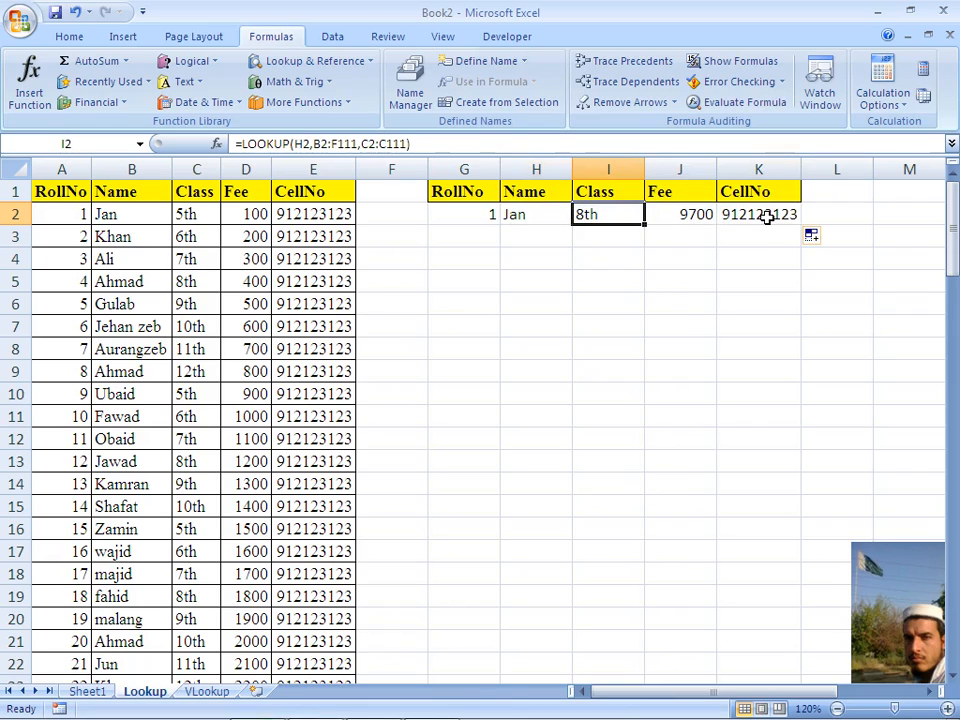
key(Delete)
key(Right)
key(Delete)
key(Right)
key(Delete)
key(Left)
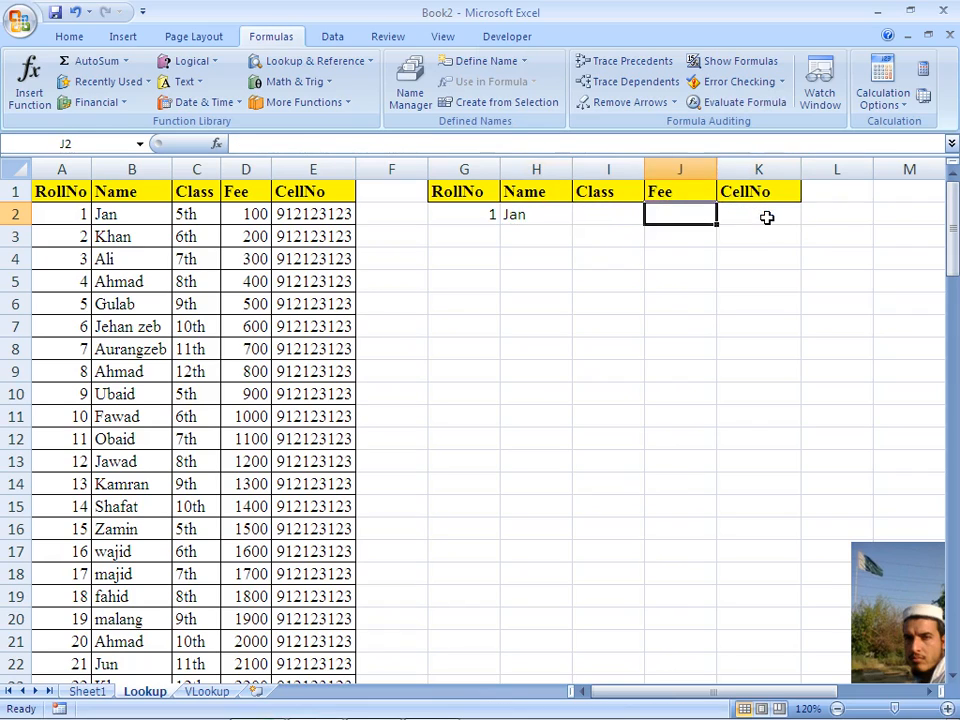
Make the lookup range's end reference in the H2 formula absolute as $E$111.
key(Left)
key(Left)
key(F2)
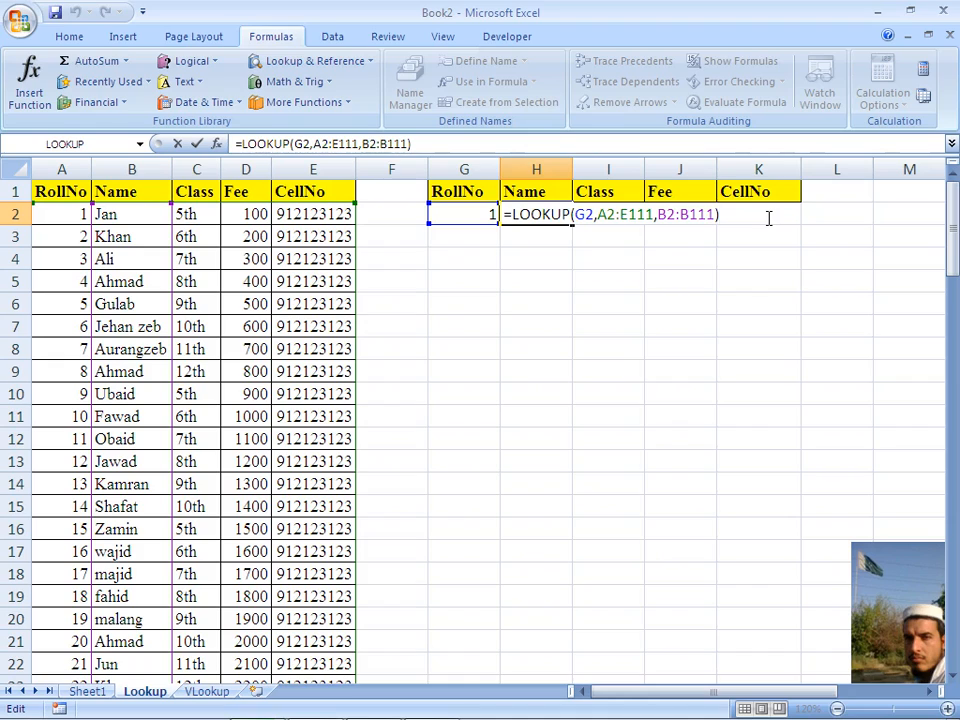
key(Left)
key(Left)
key(Left)
key(Left)
key(Left)
key(Left)
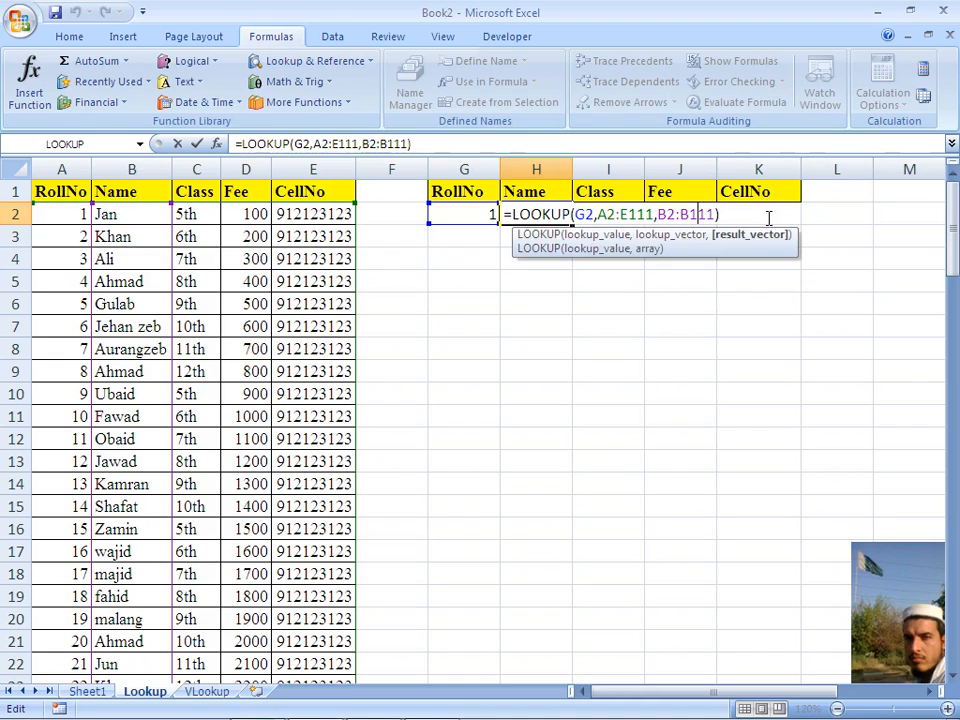
key(Left)
key(Left)
key(Left)
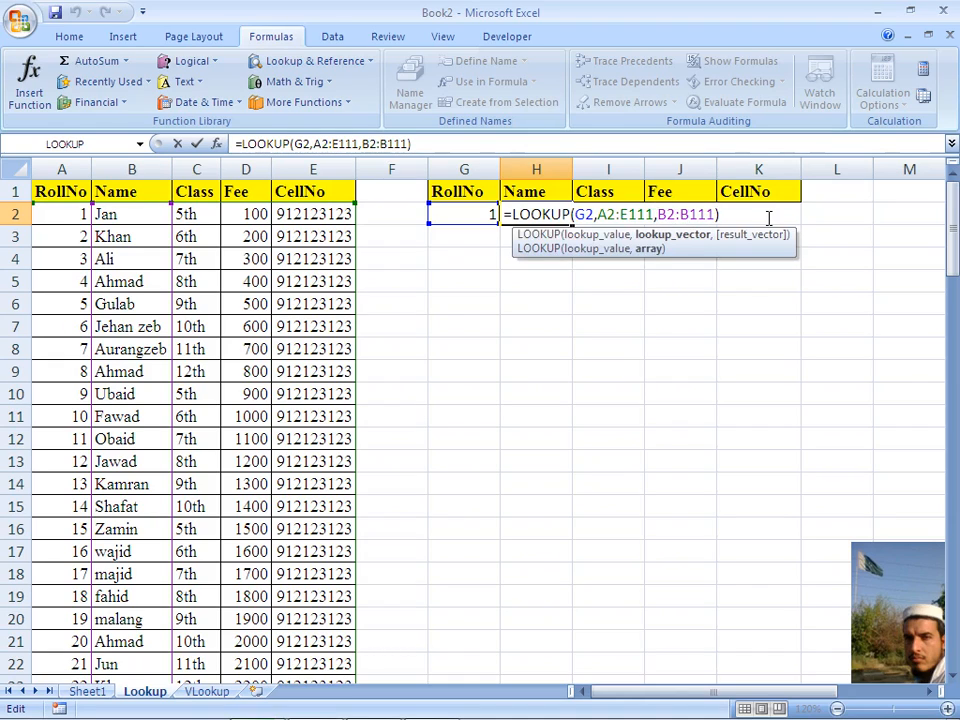
key(shift+Left)
key(shift+Left)
key(shift+Left)
key(shift+Left)
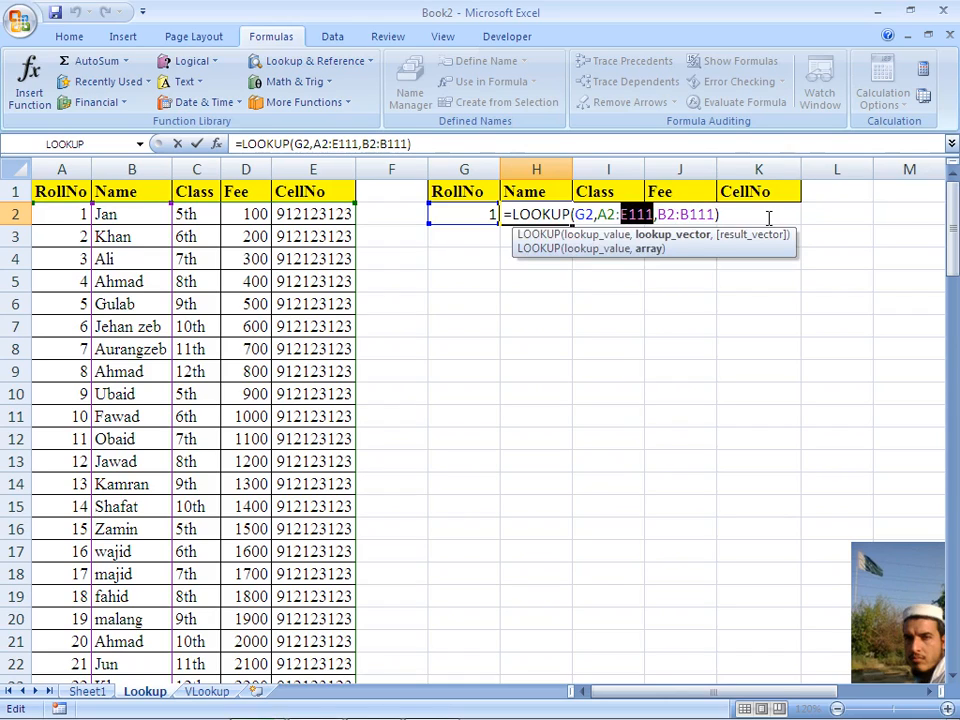
key(F4)
key(Left)
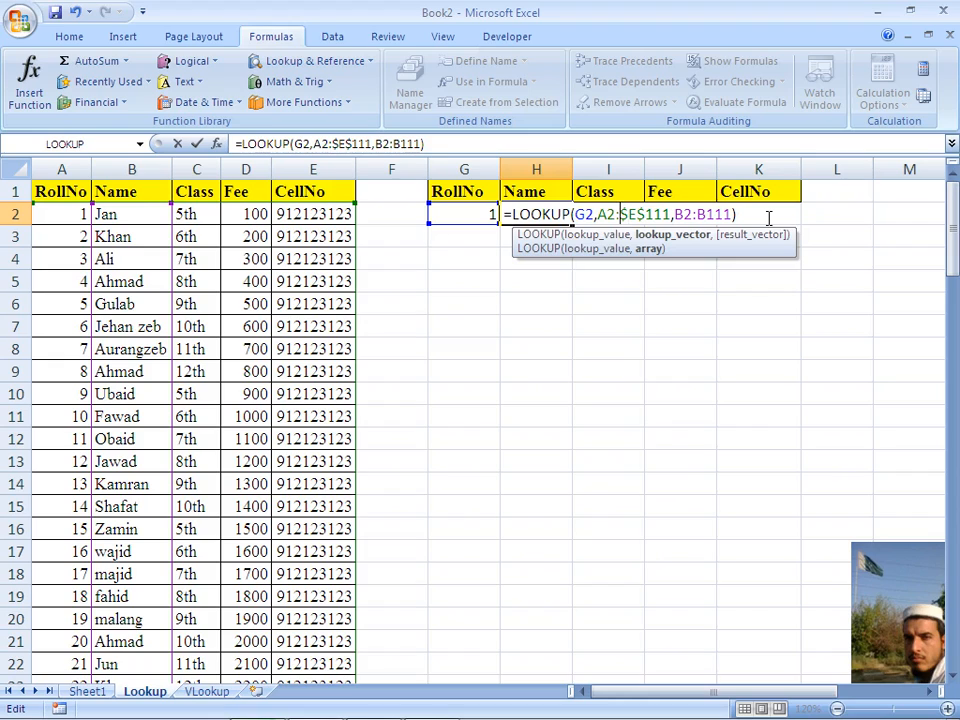
Make the lookup range's start reference in the H2 formula absolute as $A$2.
key(Left)
key(shift+Left)
key(shift+Left)
key(F4)
key(Left)
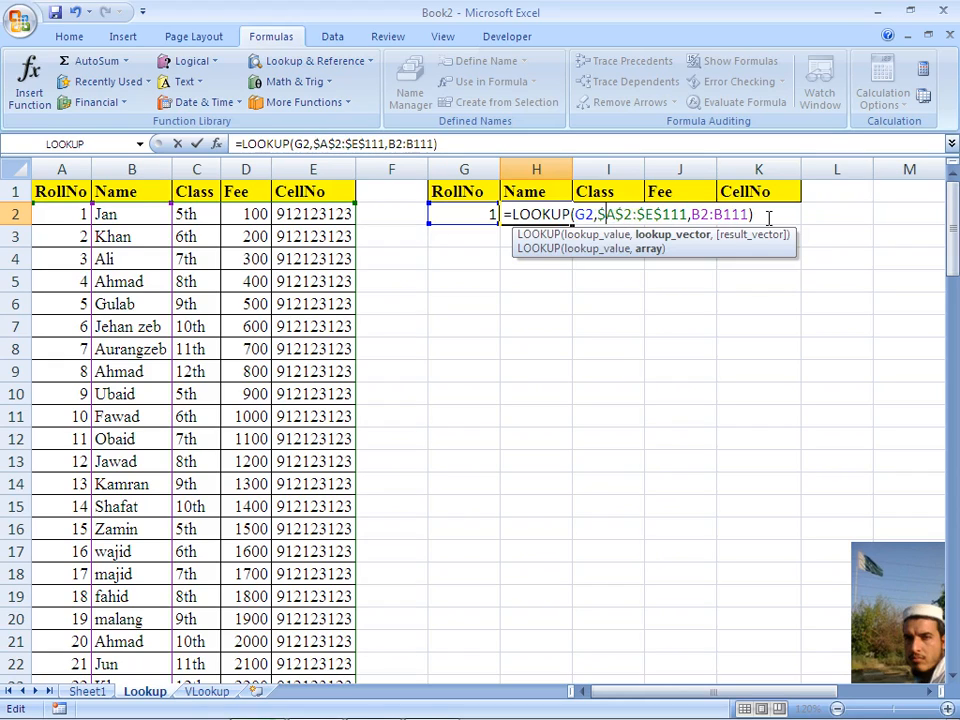
Make the lookup value in the H2 formula absolute as $G$2 and fill the formula across I2:K2.
key(Left)
key(Left)
key(shift+Left)
key(shift+Left)
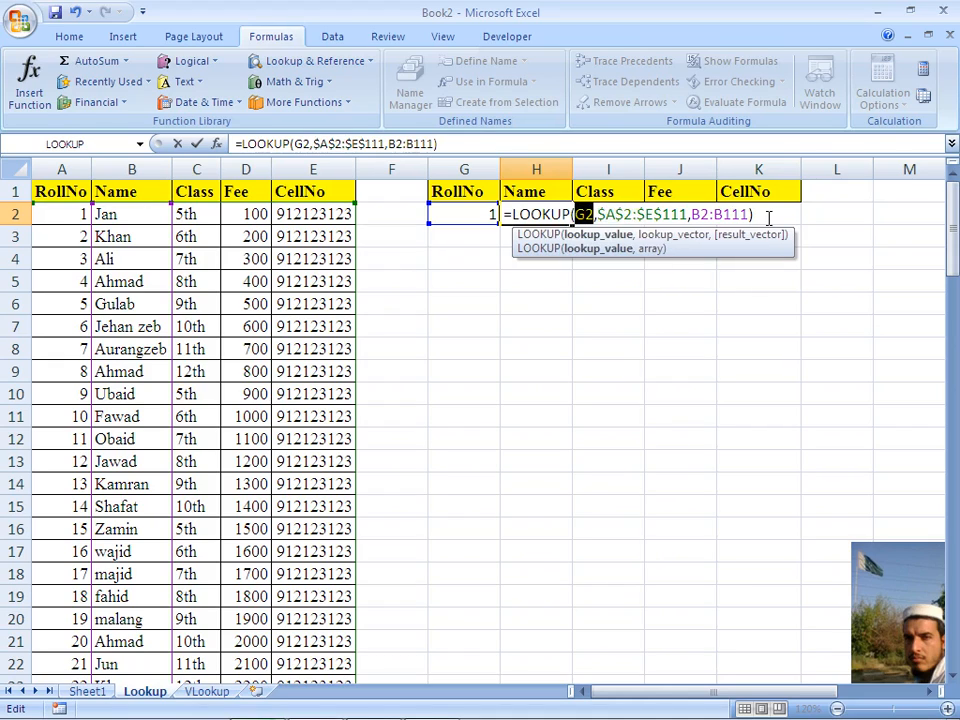
key(F4)
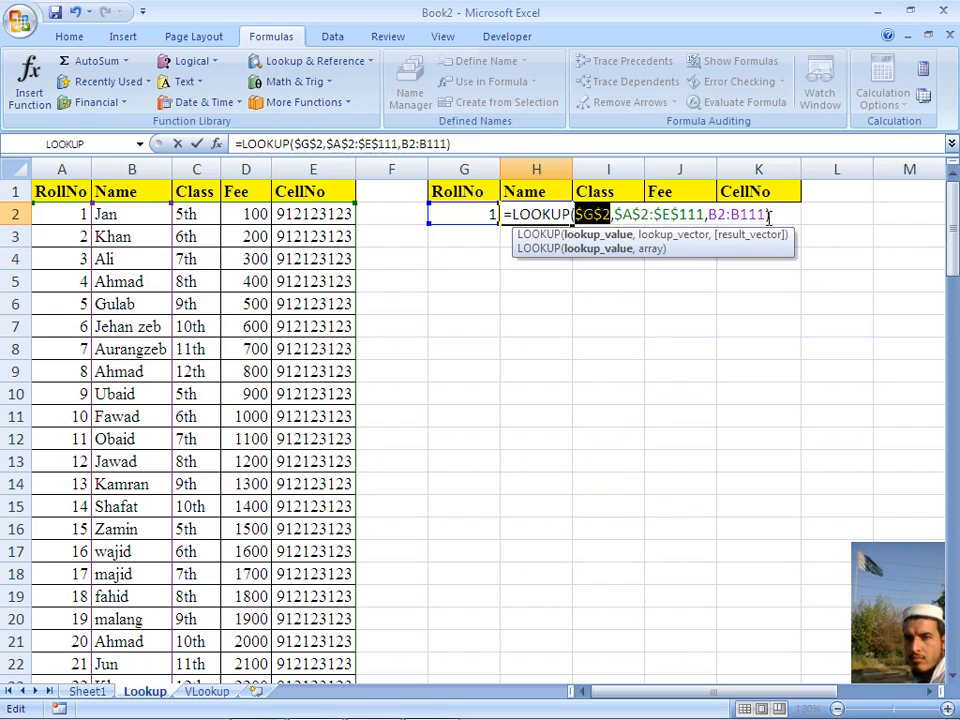
key(Return)
key(Up)
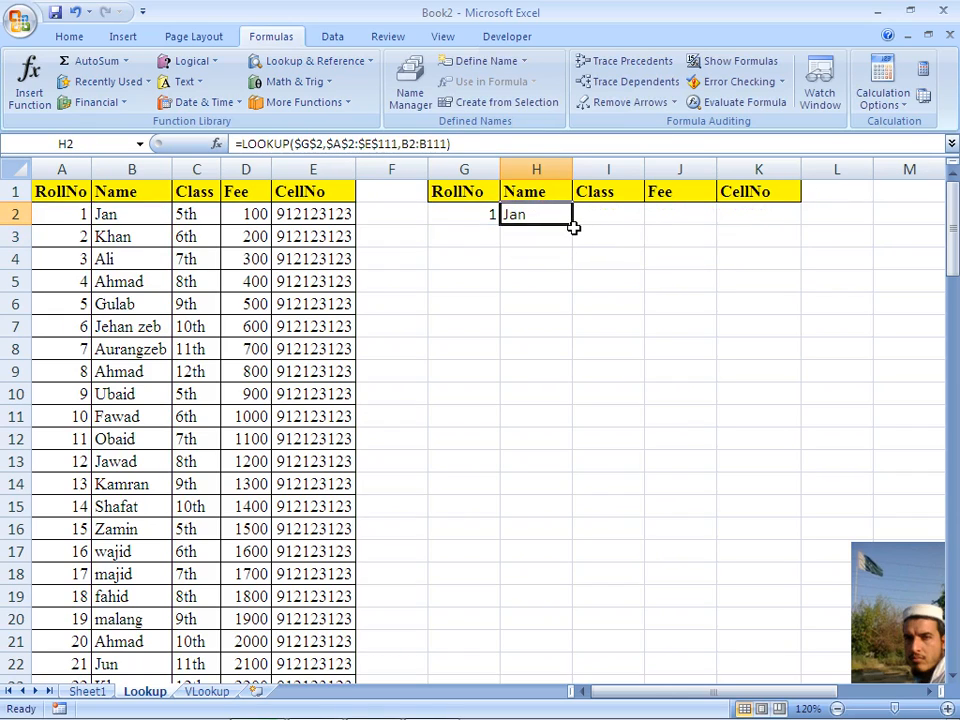
drag(575, 226, 783, 218)
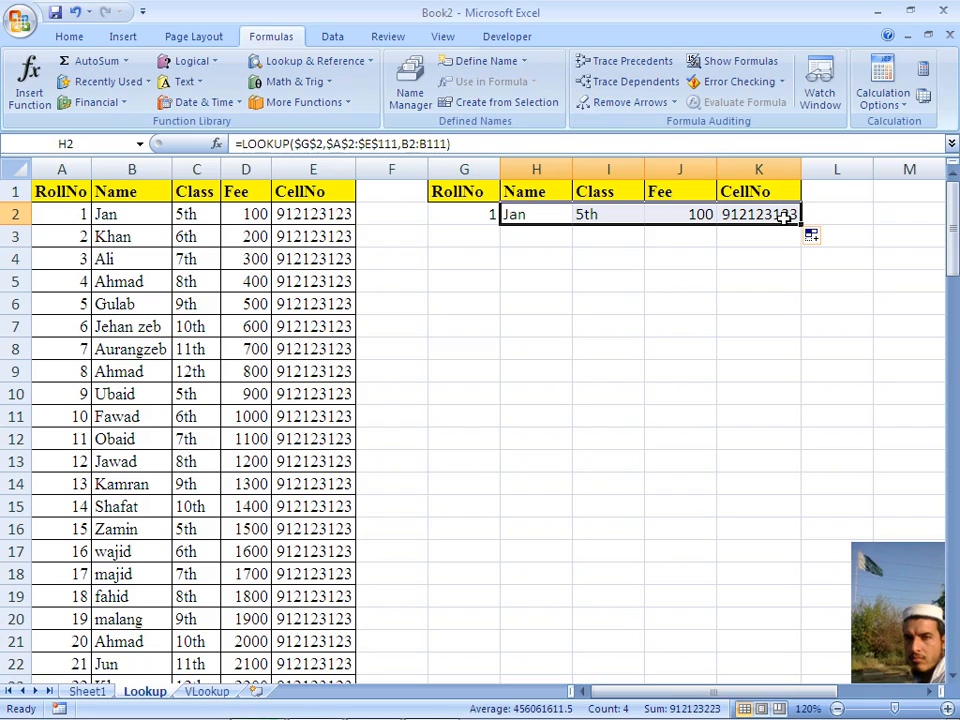
Test the LOOKUP formulas by entering the roll numbers 3, 4 and 6 in turn in G2.
double_click(470, 221)
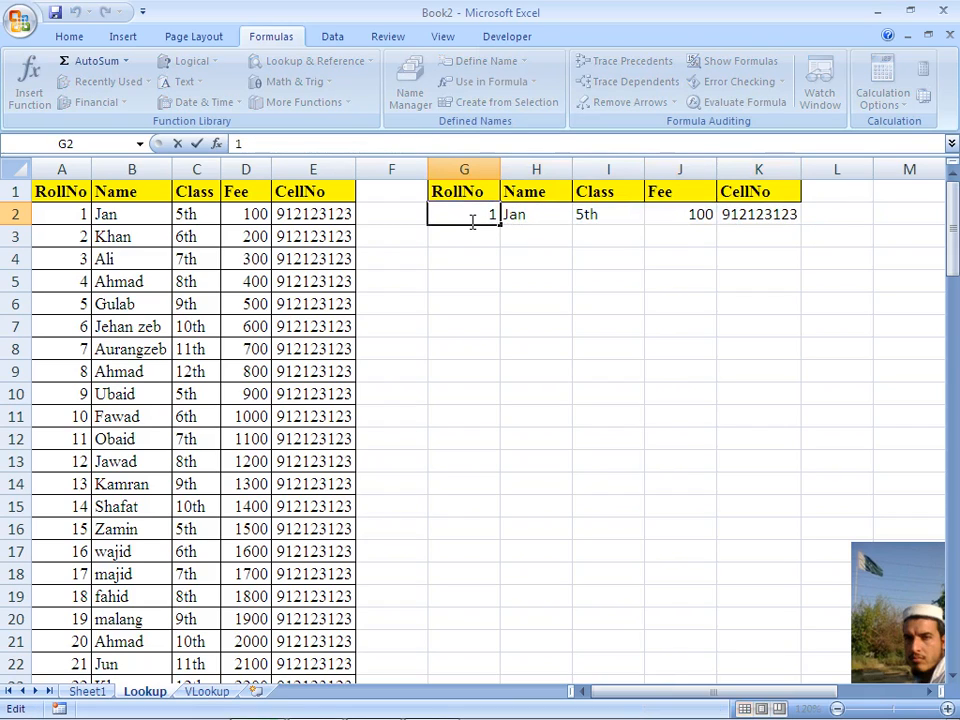
key(Return)
click(470, 221)
text(3)
key(Return)
click(470, 221)
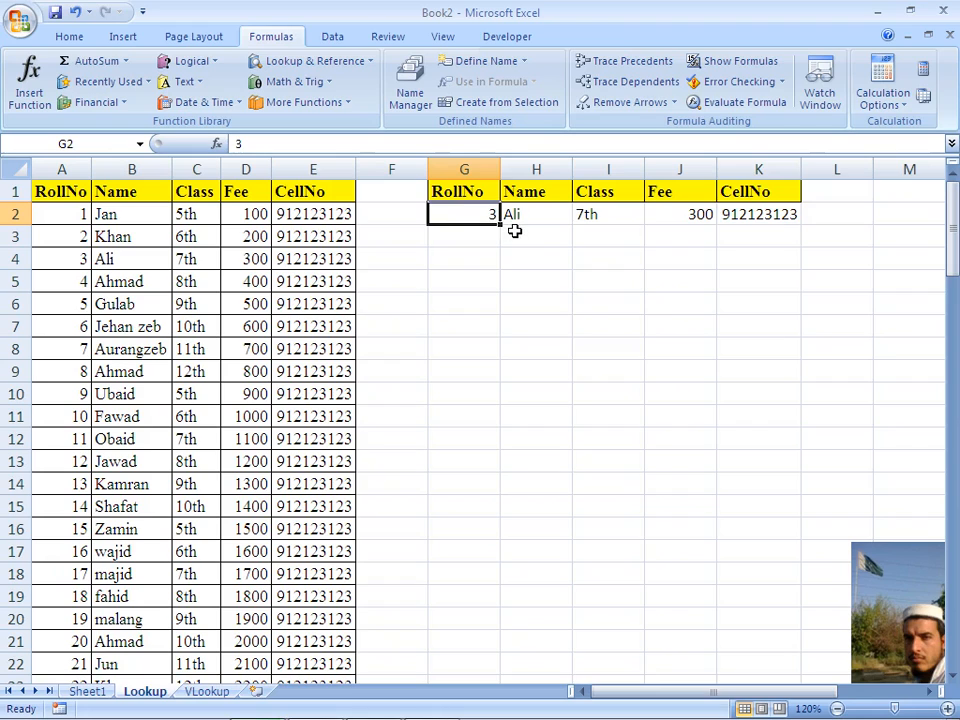
text(4)
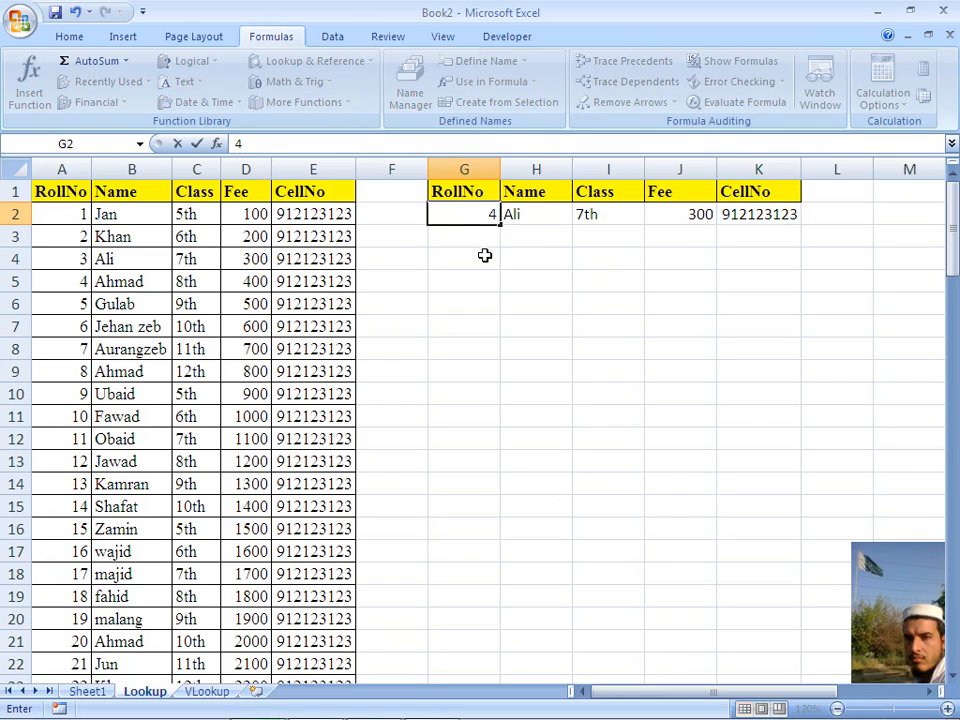
key(Return)
key(Up)
text(6)
key(Return)
key(Up)
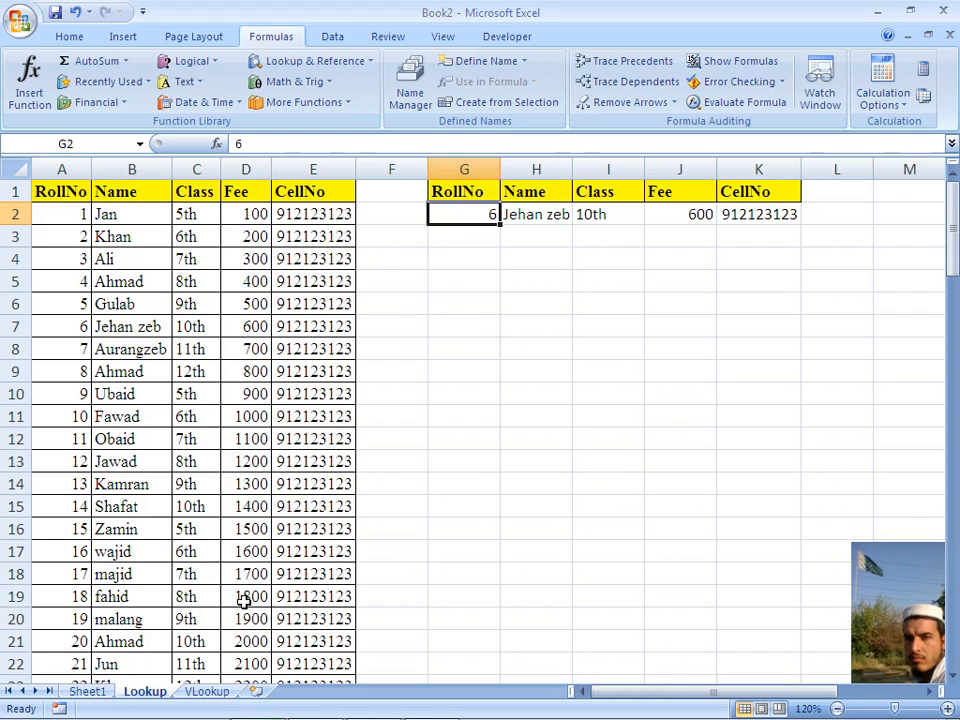
On the VLookup sheet, start a VLOOKUP formula in H2 with G2 as the lookup value.
click(215, 693)
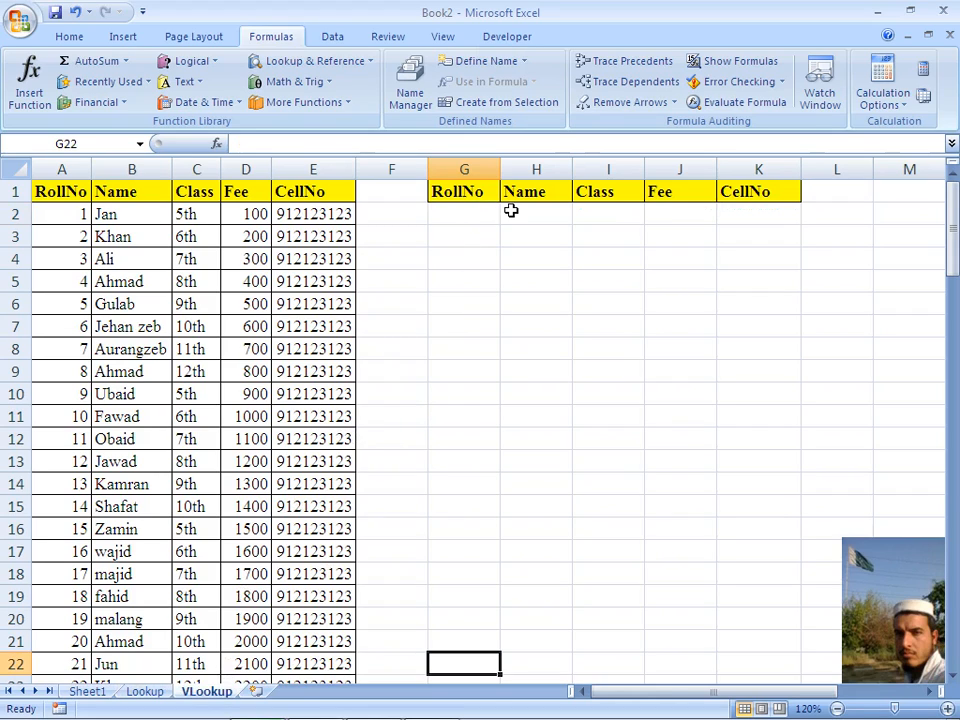
click(523, 217)
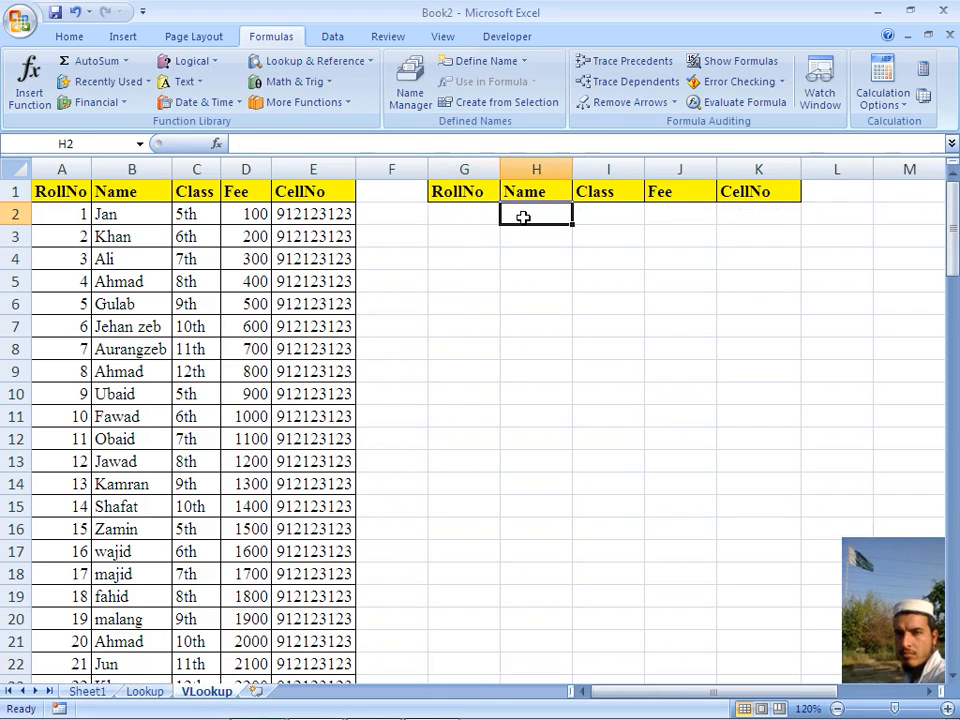
text(=)
text(v)
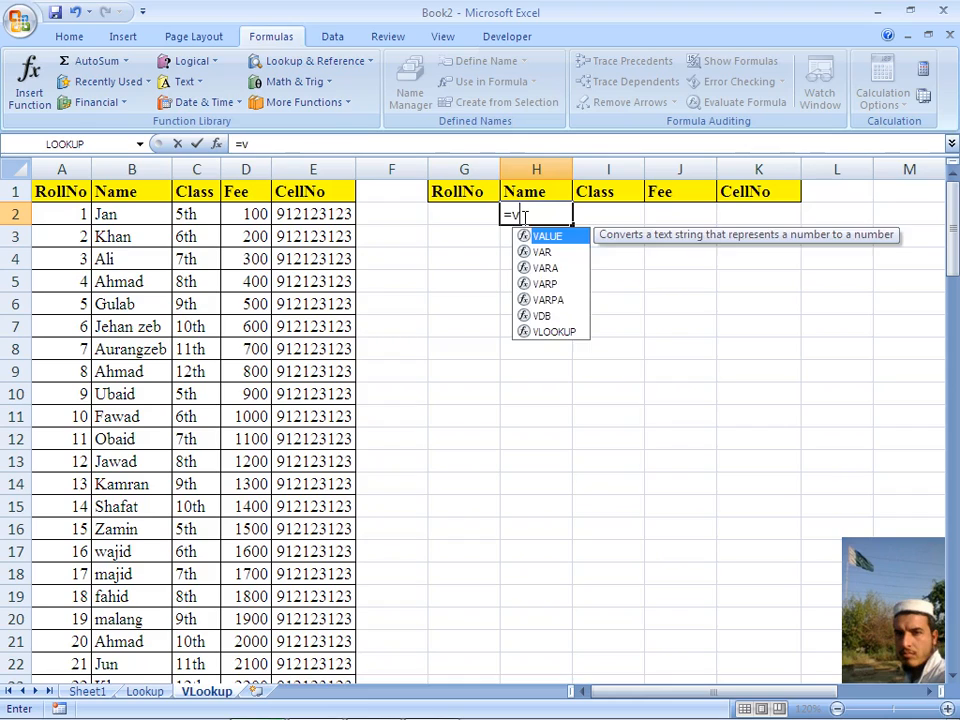
text(lookup()
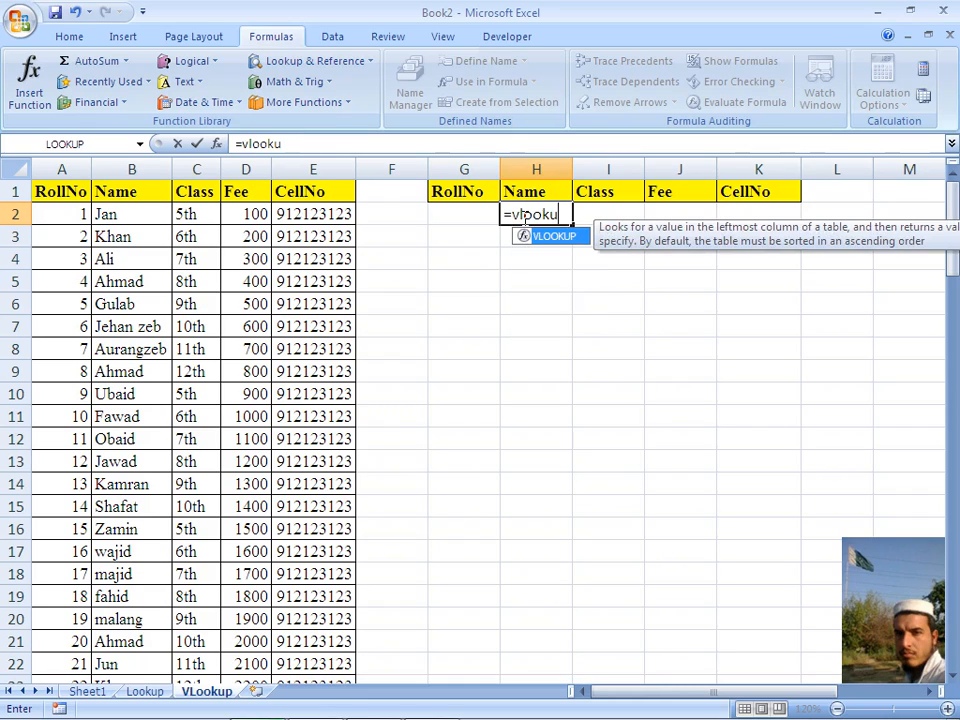
click(465, 216)
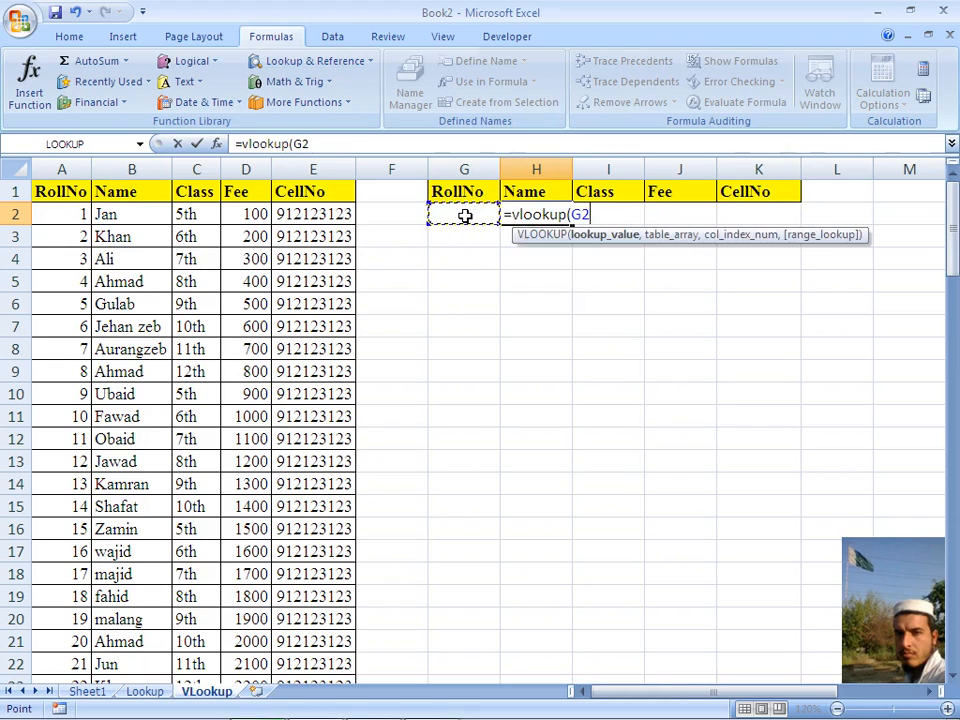
text(,)
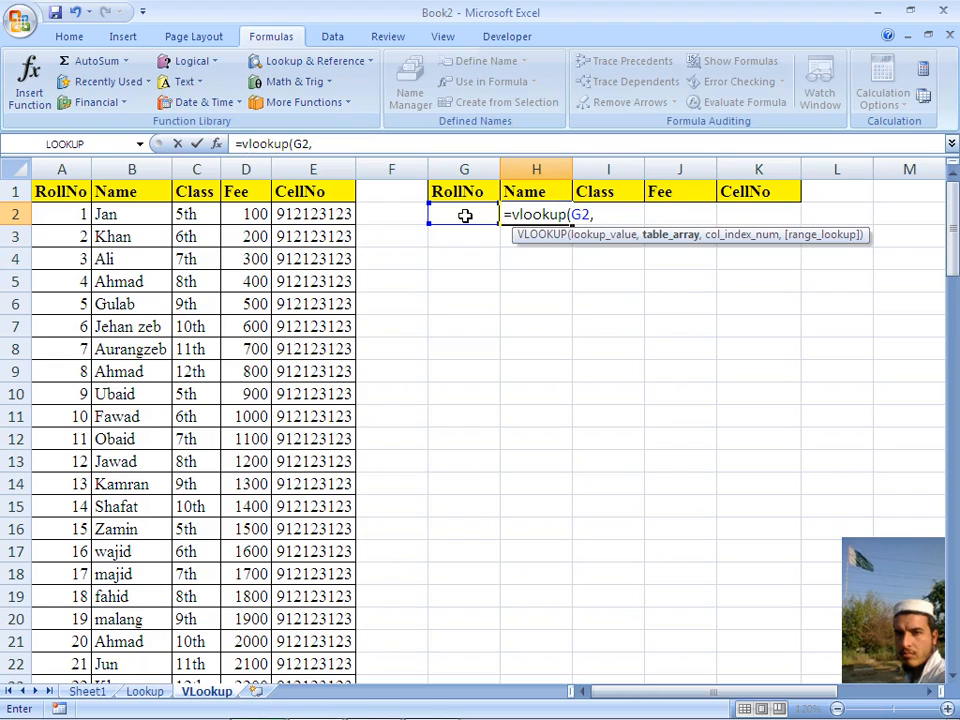
Add the student data range A2:E111 as the VLOOKUP formula's table array.
click(66, 219)
key(shift+Right)
key(shift+Right)
key(shift+Right)
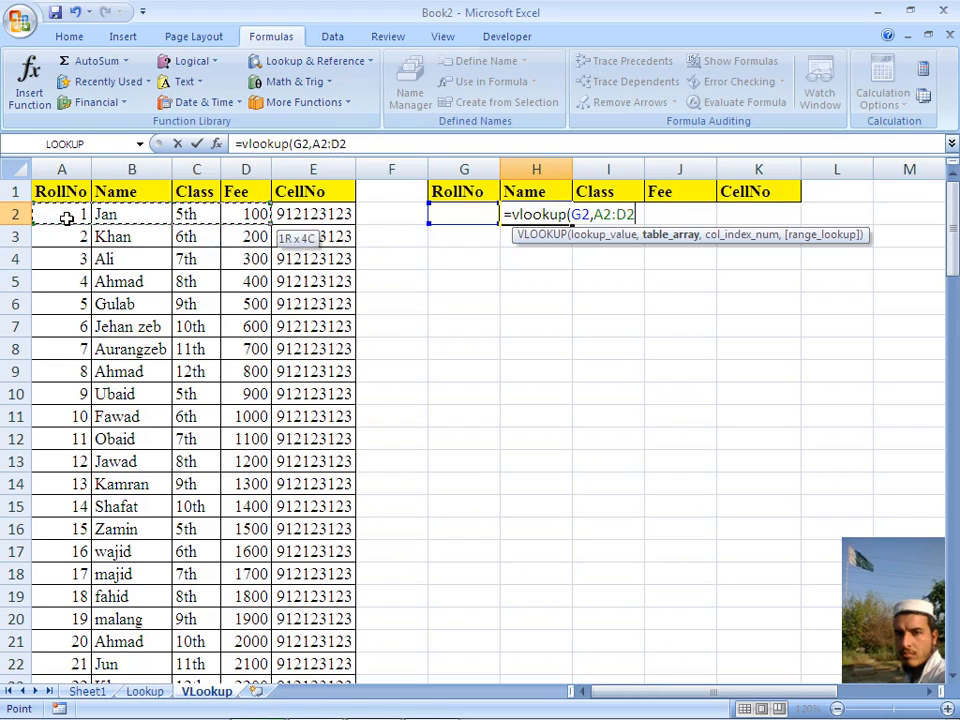
key(shift+Right)
key(ctrl+shift+Down)
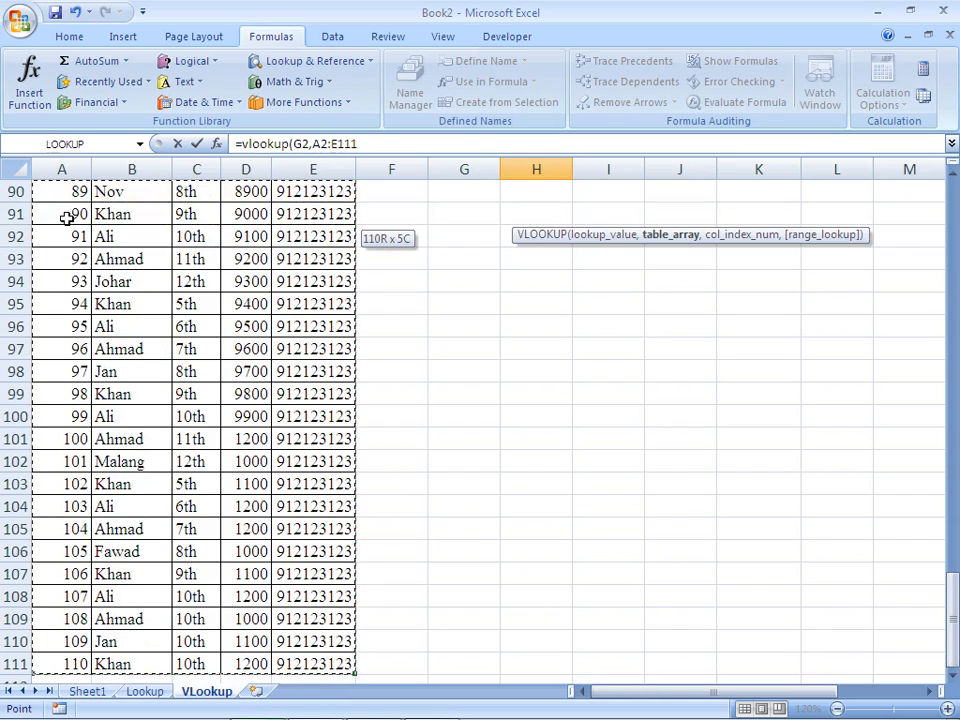
text(,)
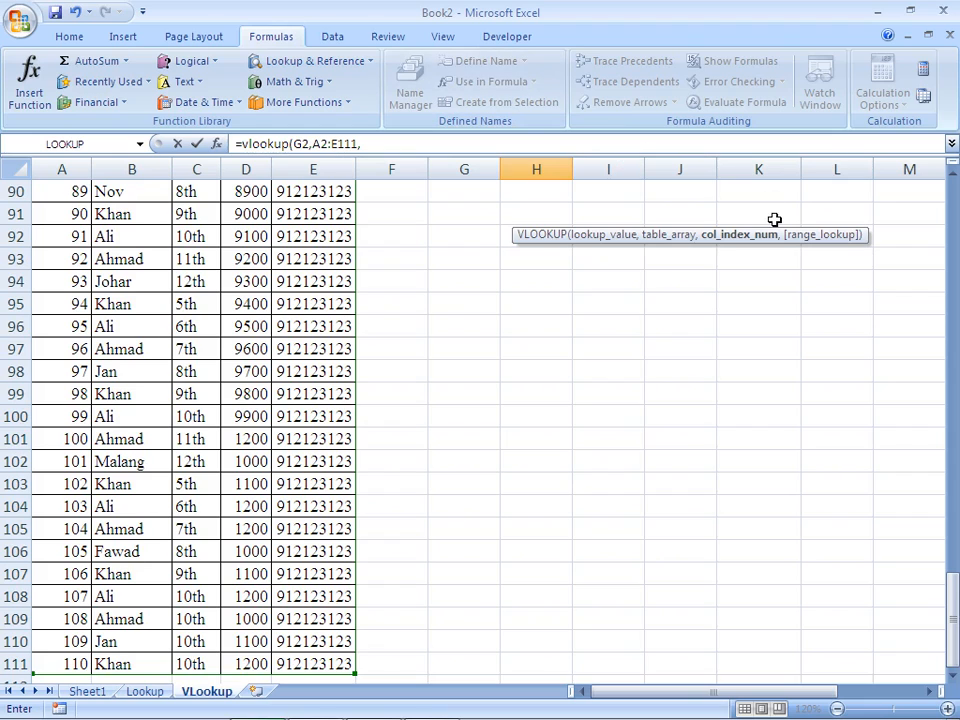
Complete the VLOOKUP formula in H2 with column index 2 and range lookup 0.
click(951, 210)
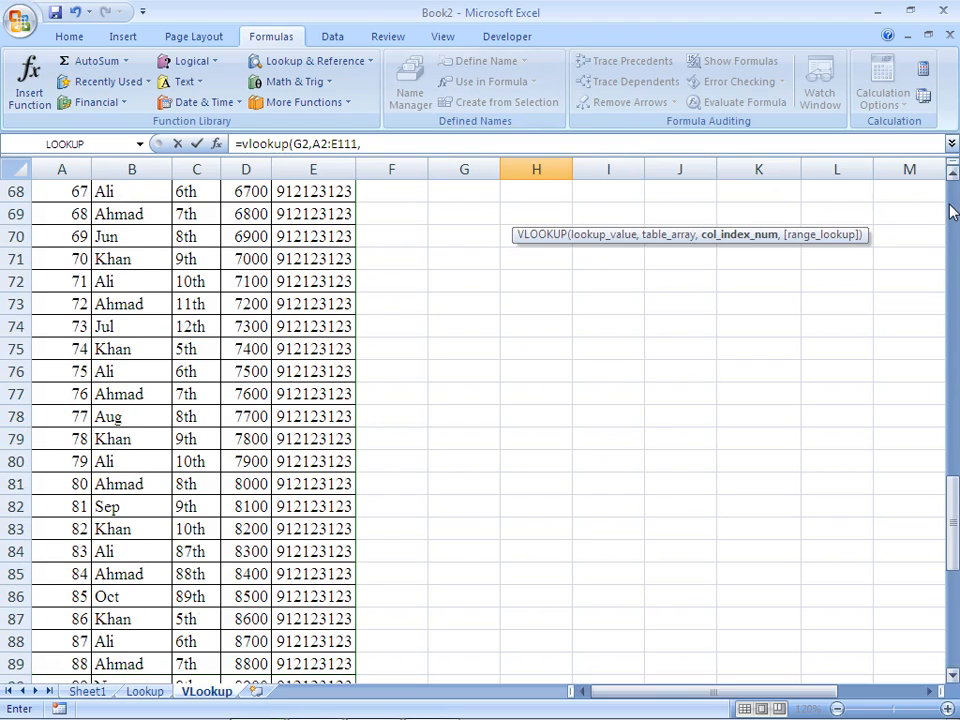
click(951, 210)
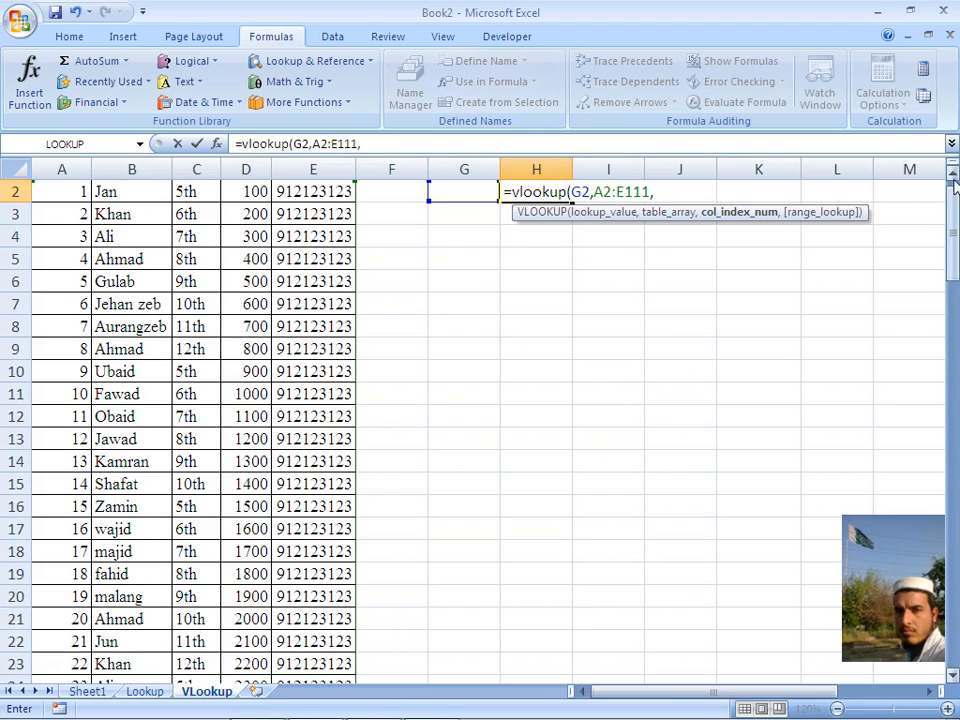
click(954, 176)
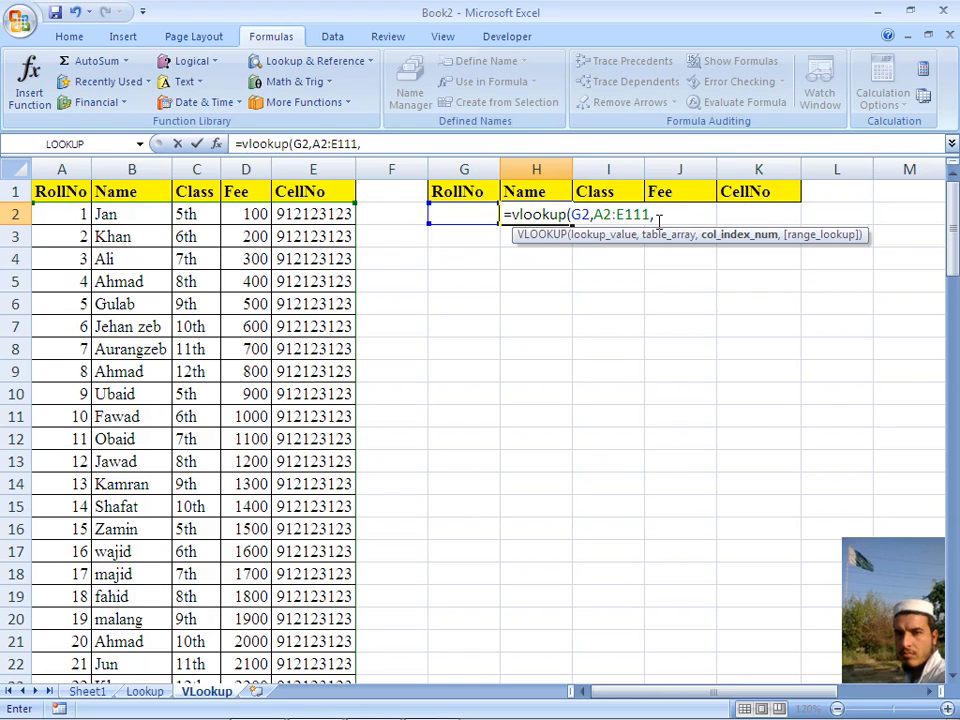
text(2,)
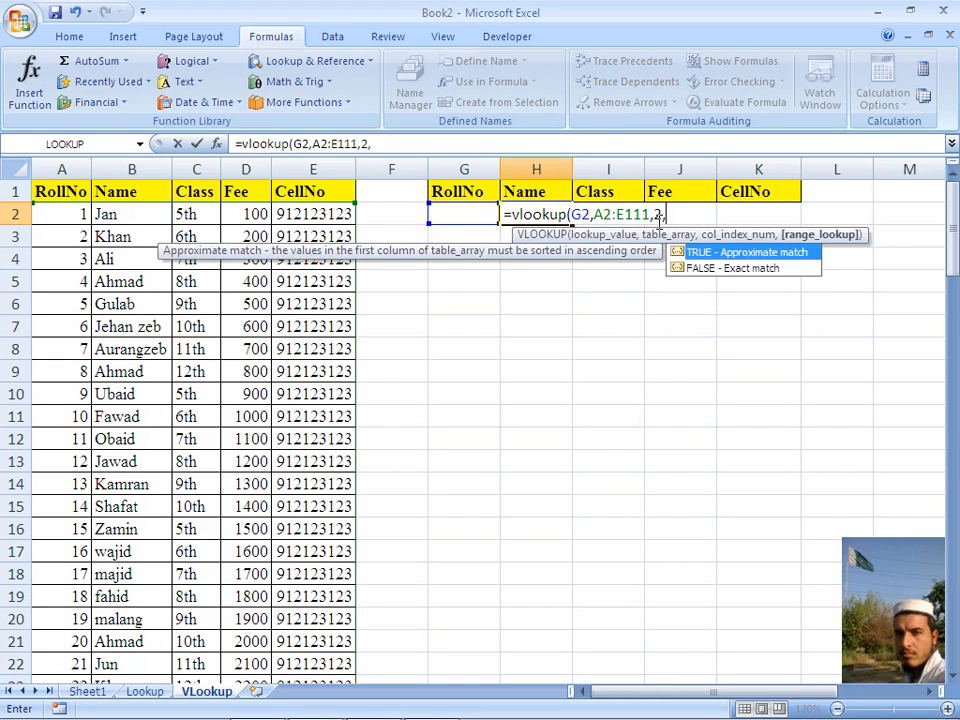
text(0))
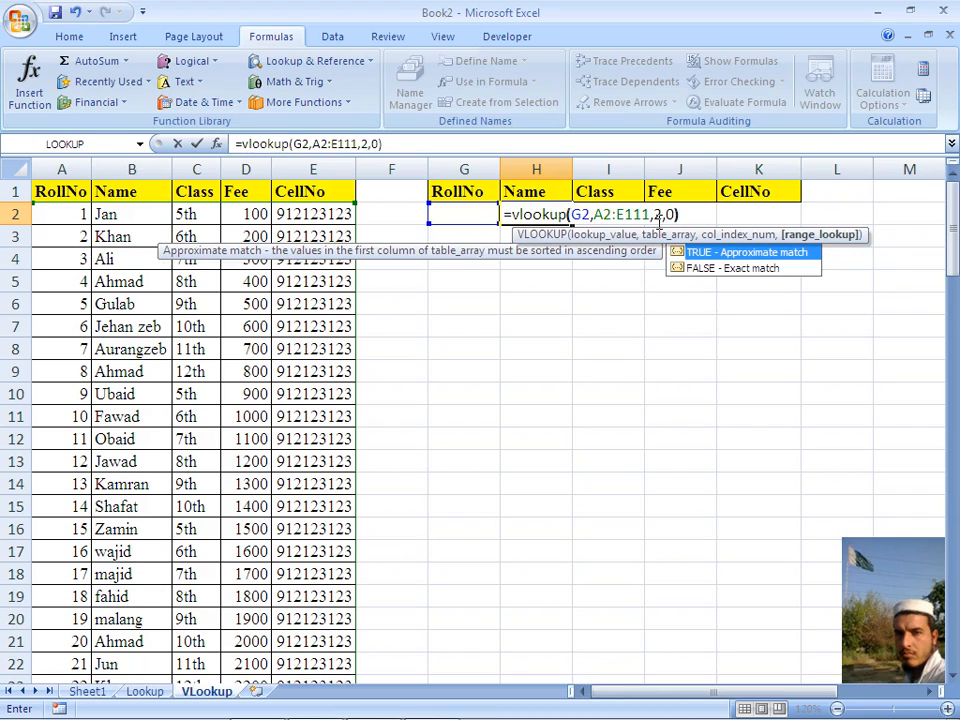
key(Return)
key(Up)
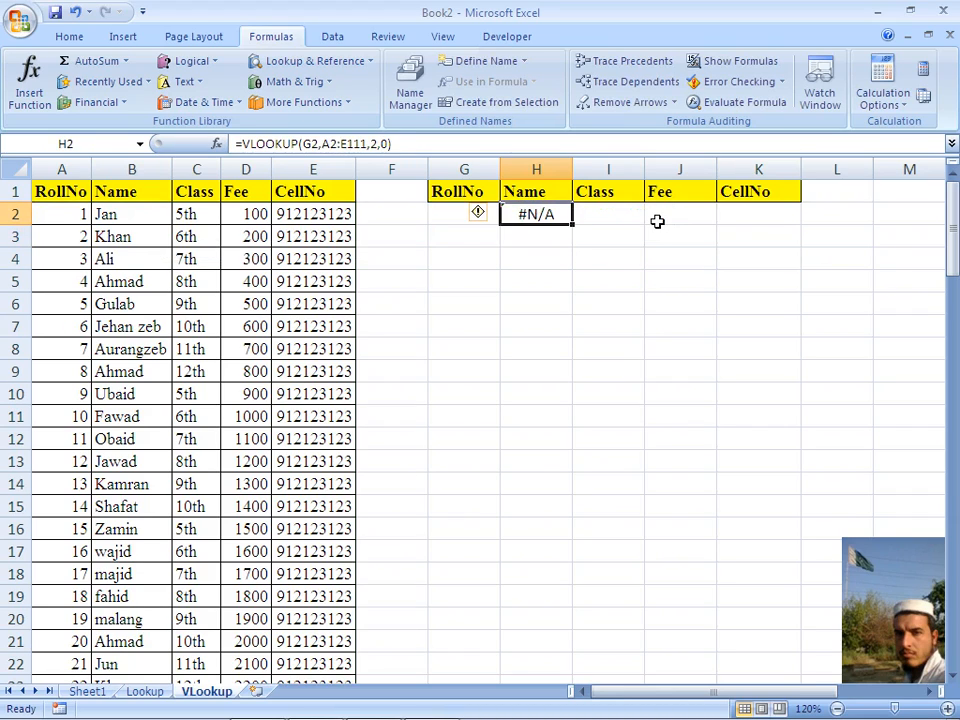
Enter roll number 1 in G2 and fill the VLOOKUP formula from H2 across I2:K2.
key(Left)
text(1)
key(Right)
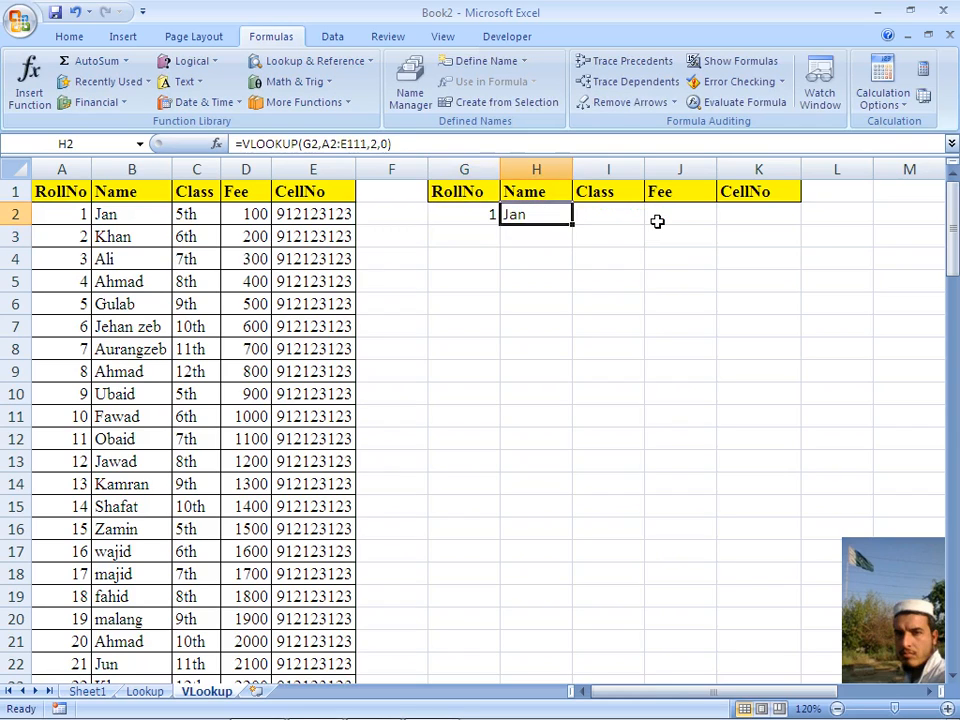
key(Left)
key(Right)
drag(572, 227, 772, 218)
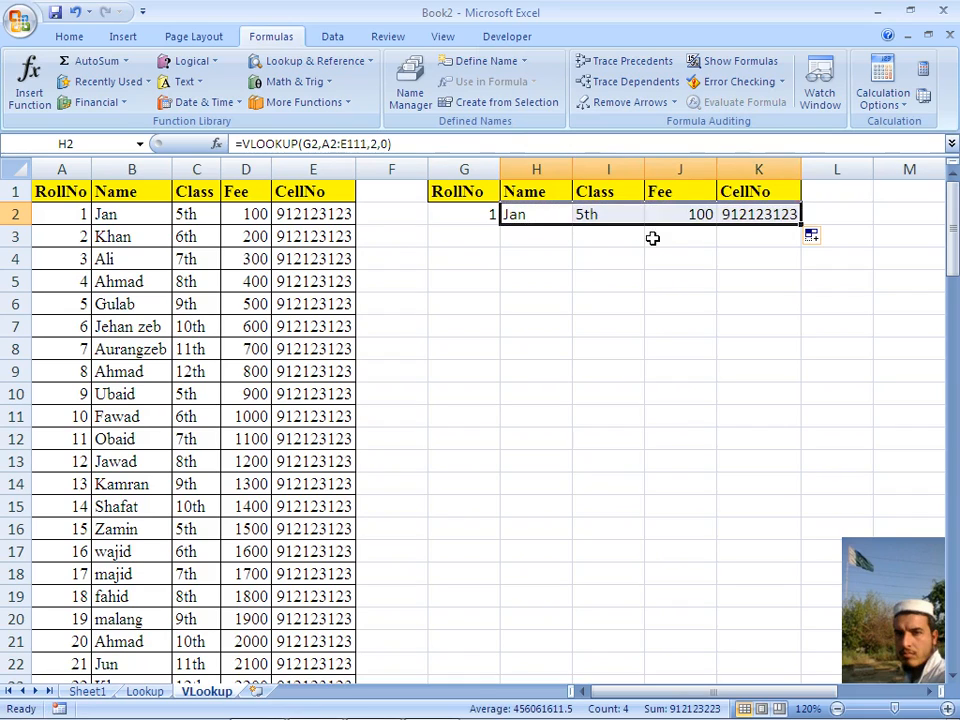
Test the VLOOKUP formulas by entering roll number 11 in G2.
click(490, 216)
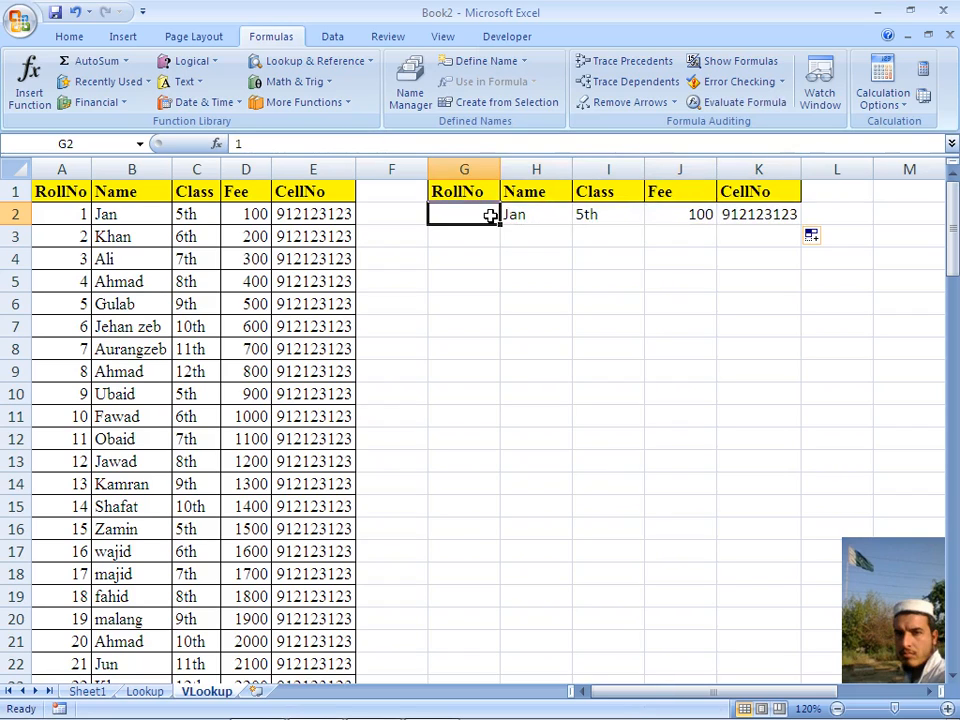
text(11)
key(Tab)
click(490, 216)
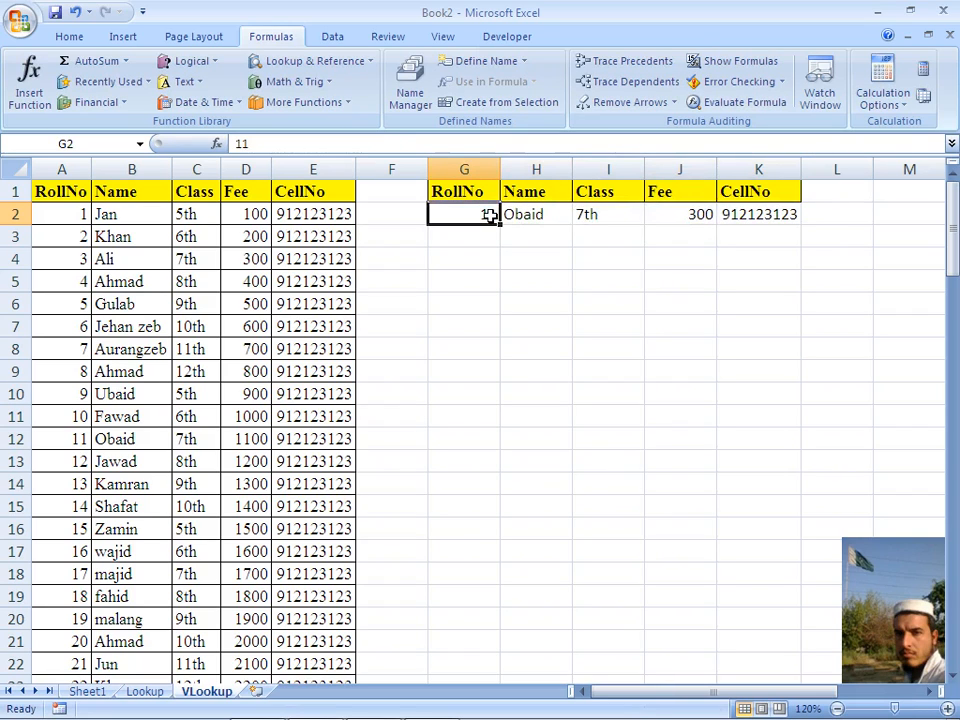
Examine the VLOOKUP formulas in the Name, Class, Fee and CellNo cells H2:K2.
key(Right)
key(Right)
key(Right)
key(Right)
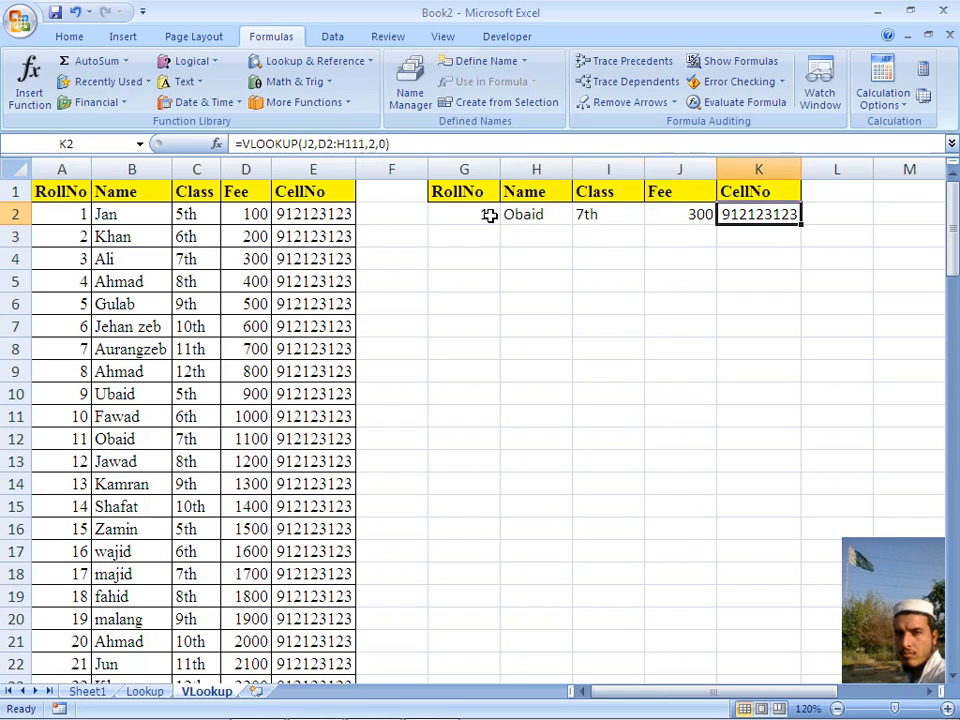
key(Left)
key(Left)
key(Left)
key(Left)
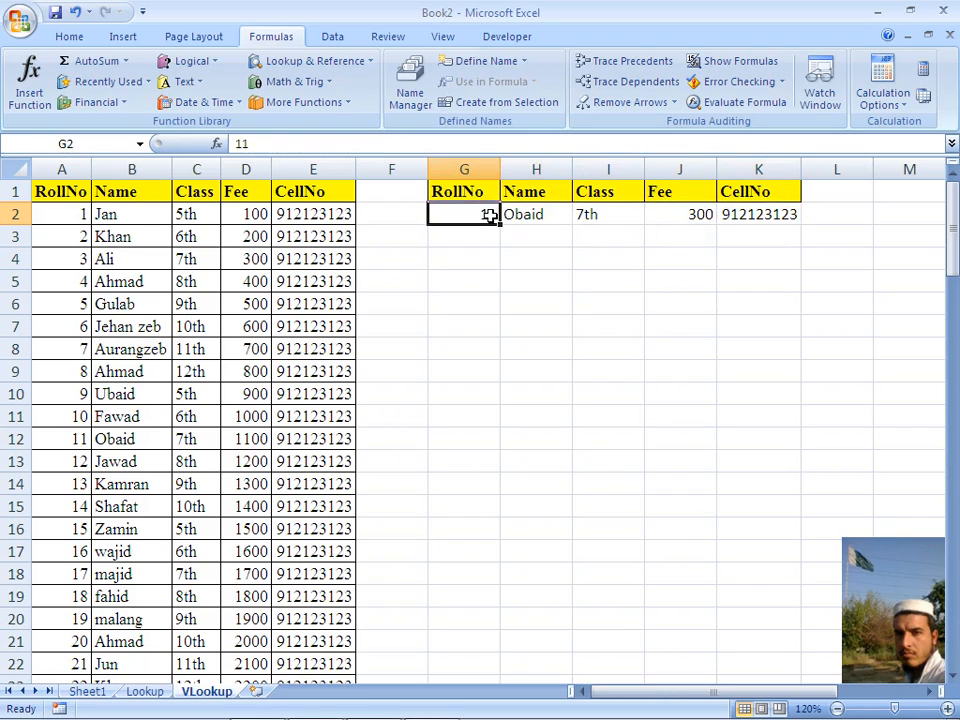
Set the roll number in G2 of the VLookup sheet to 5.
text(5)
key(Left)
key(Right)
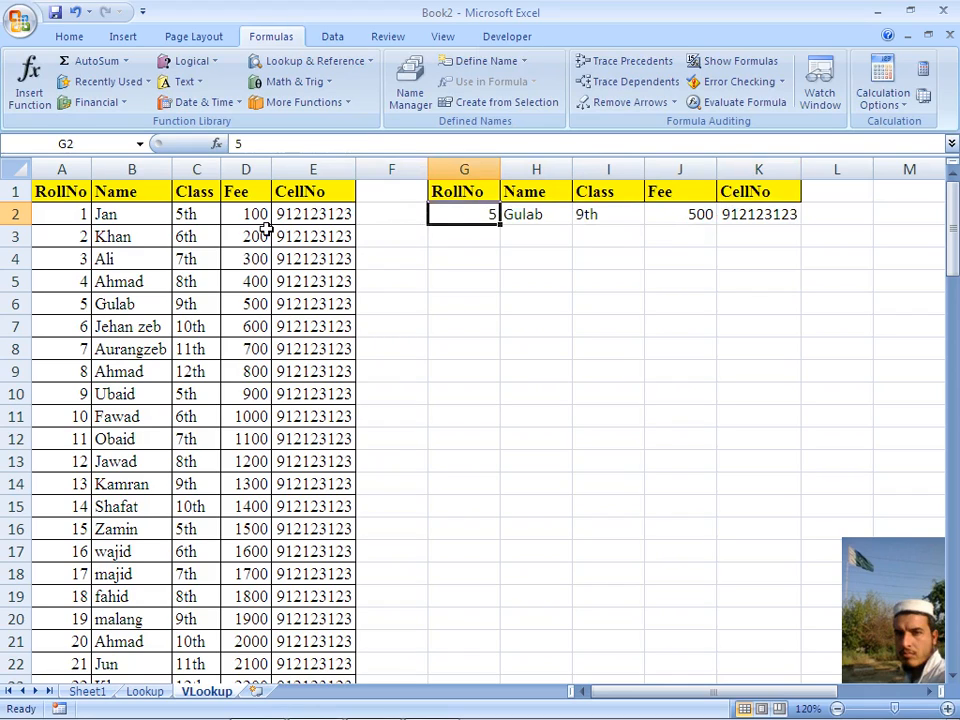
Select the first roll number cell, A2, in the student table.
click(80, 229)
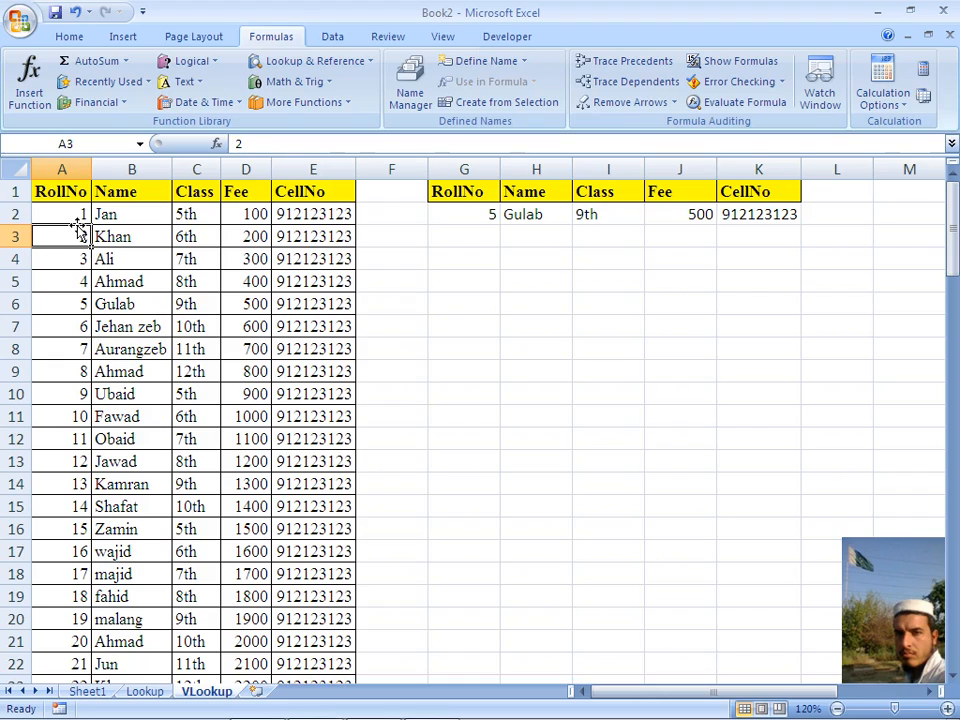
key(Up)
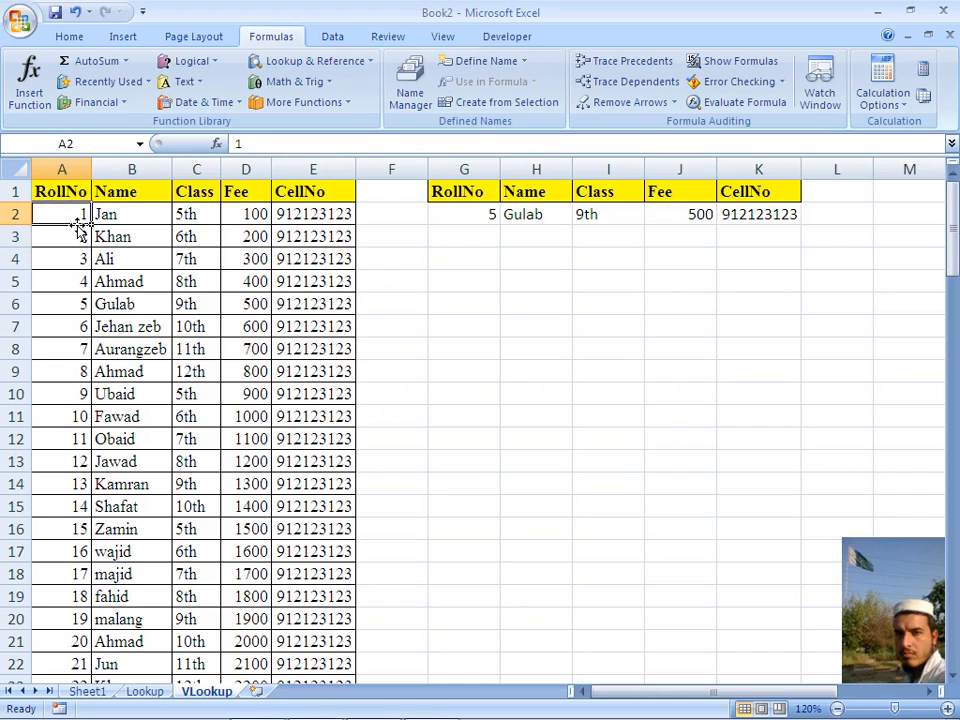